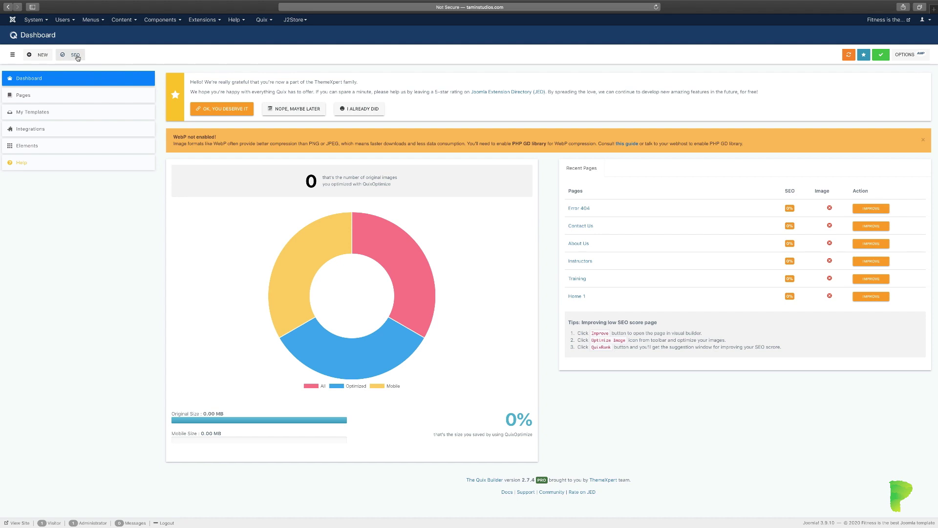
- Open the SEO Site Attributes plugin settings from the Quix toolbar in a new tab
{"action": "left_click", "coordinate": [75, 55]}
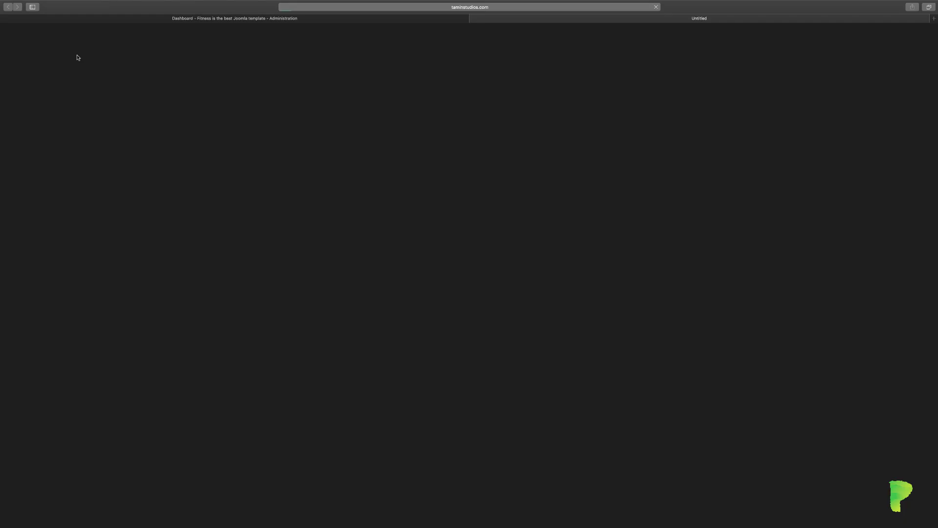
{"action": "left_click", "coordinate": [291, 21]}
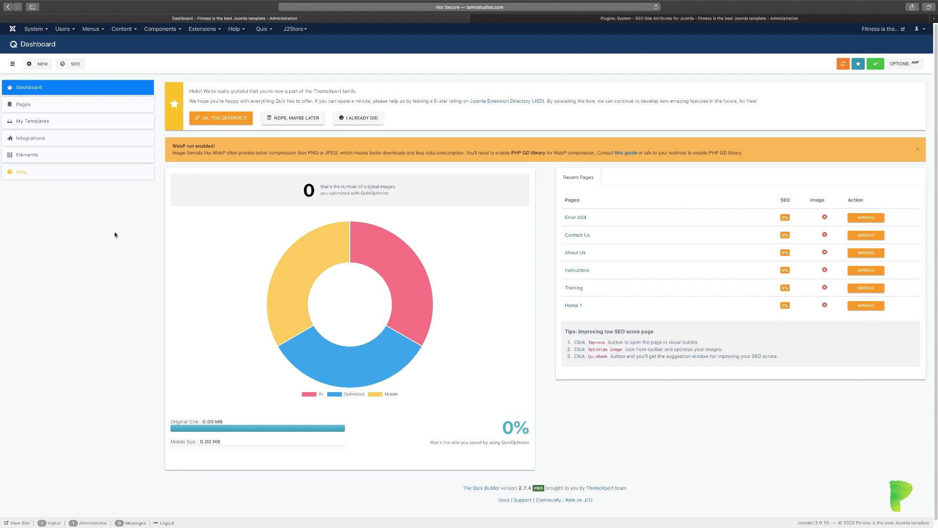
{"action": "left_click", "coordinate": [551, 19]}
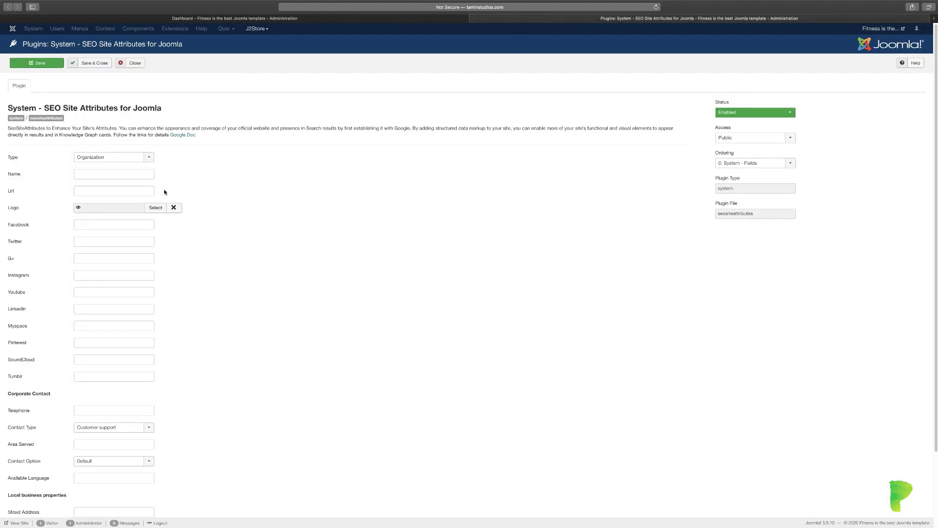
- Try Custom as the site Type, then set it back to Organization
{"action": "left_click", "coordinate": [149, 160]}
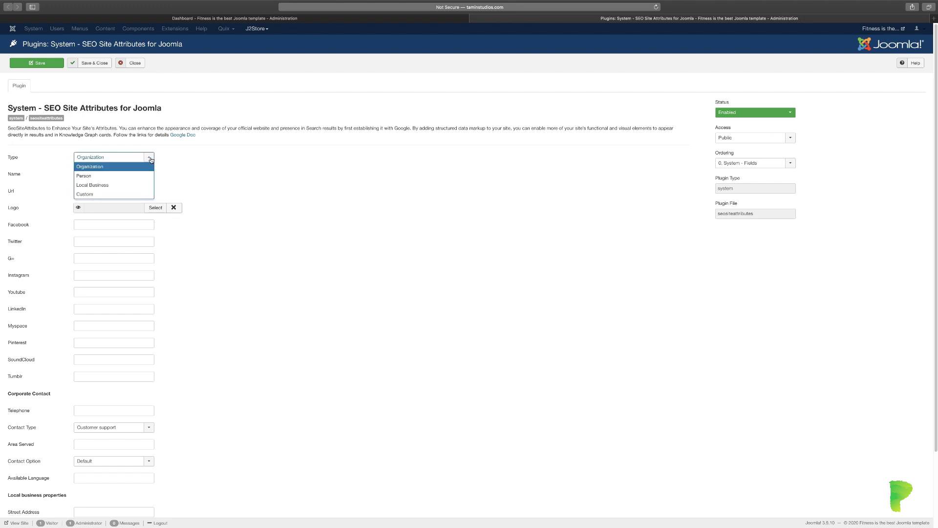
{"action": "left_click", "coordinate": [115, 194]}
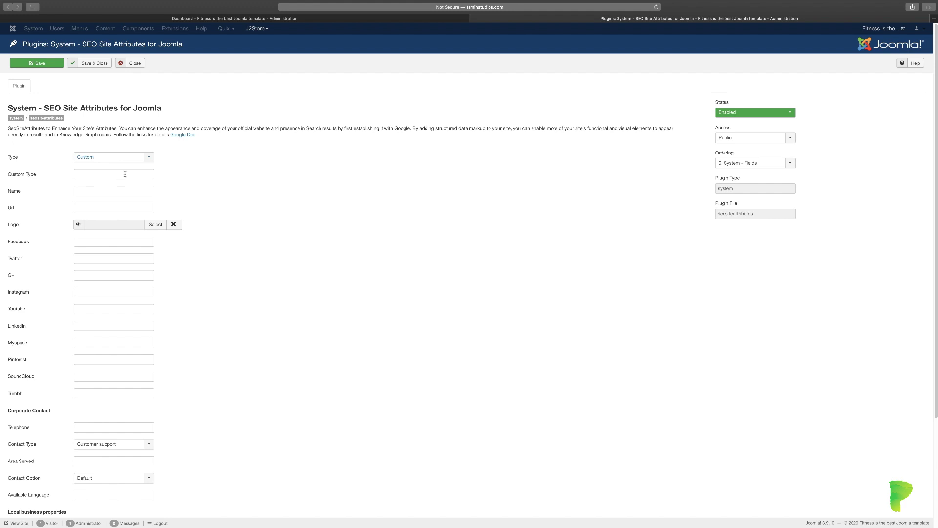
{"action": "left_click", "coordinate": [149, 157]}
{"action": "left_click", "coordinate": [136, 168]}
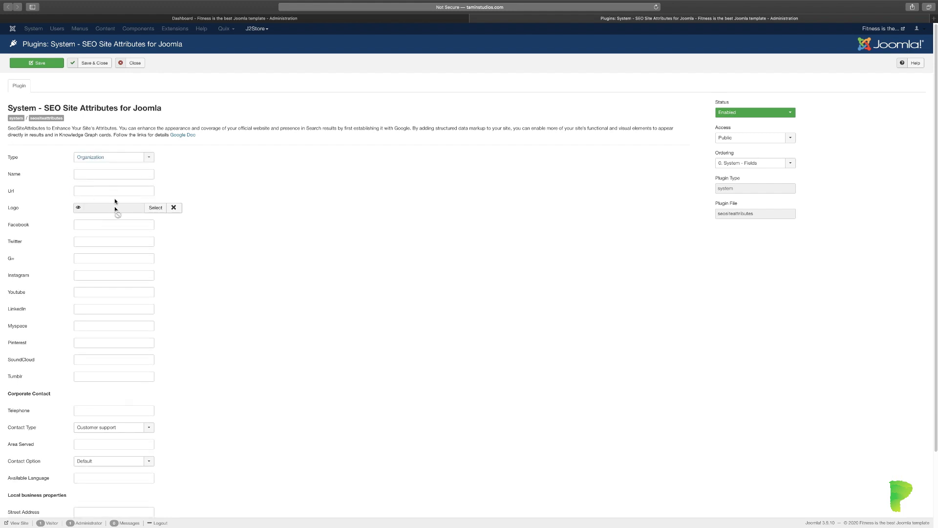
- Review the Contact Type options, leaving Customer support selected, and return to the top
{"action": "scroll", "coordinate": [122, 220], "scroll_direction": "down", "scroll_amount": 3}
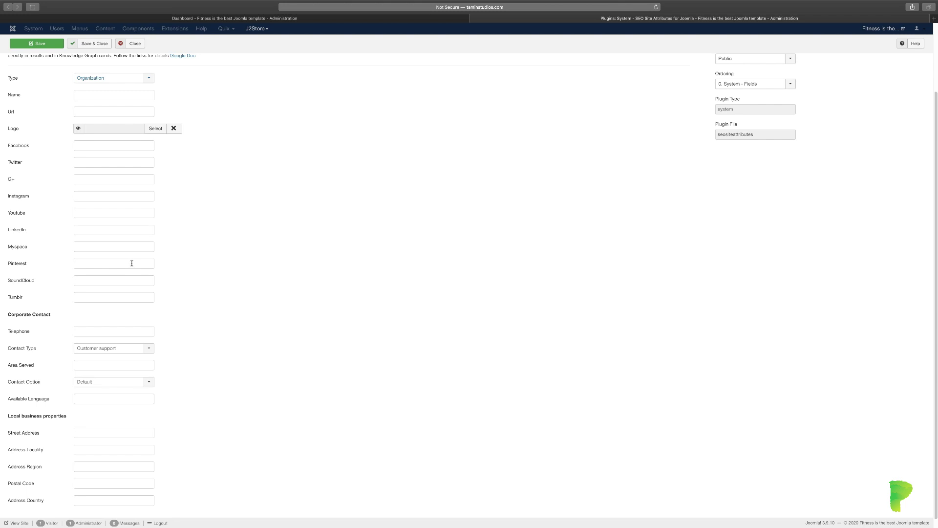
{"action": "scroll", "coordinate": [131, 264], "scroll_direction": "down", "scroll_amount": 1}
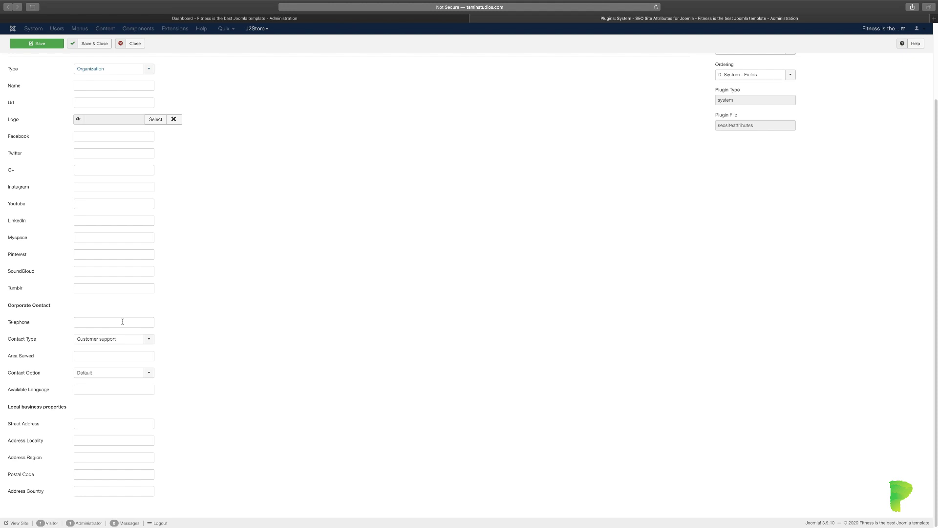
{"action": "left_click", "coordinate": [148, 339]}
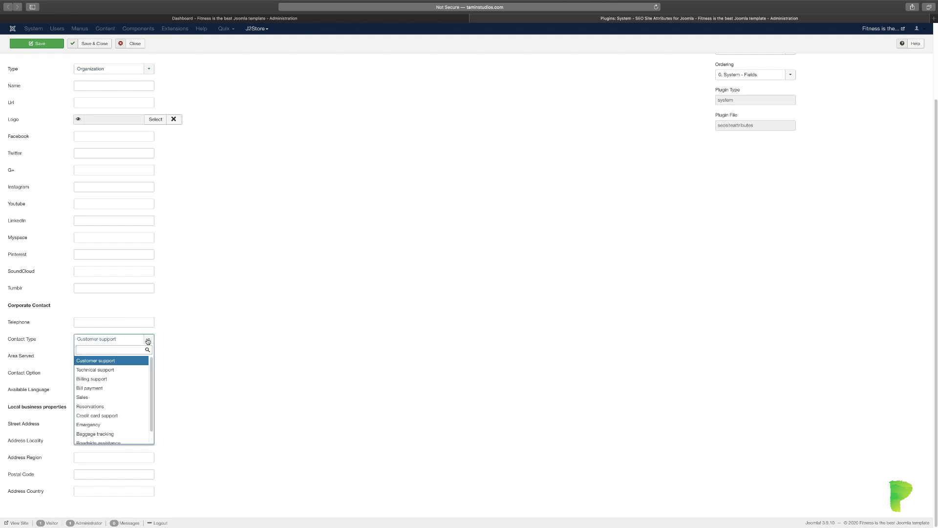
{"action": "scroll", "coordinate": [123, 420], "scroll_direction": "down", "scroll_amount": 1}
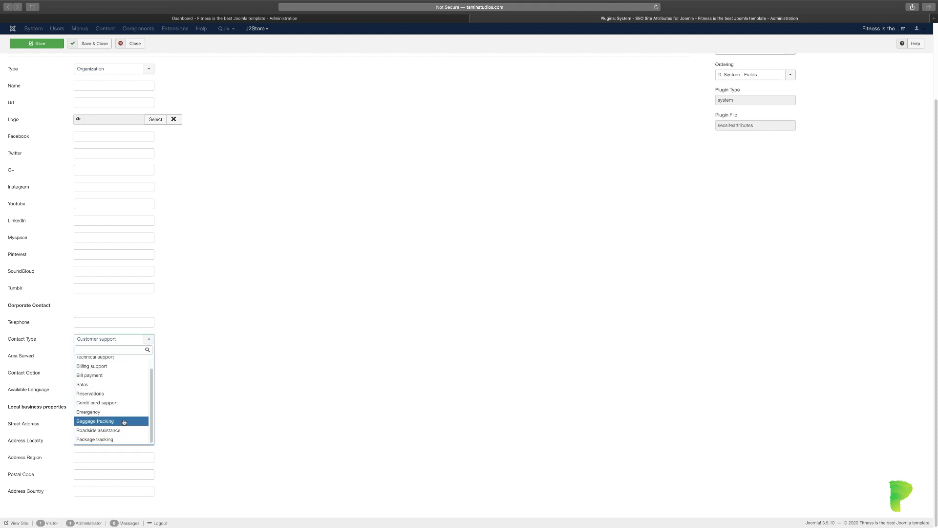
{"action": "left_click", "coordinate": [220, 402]}
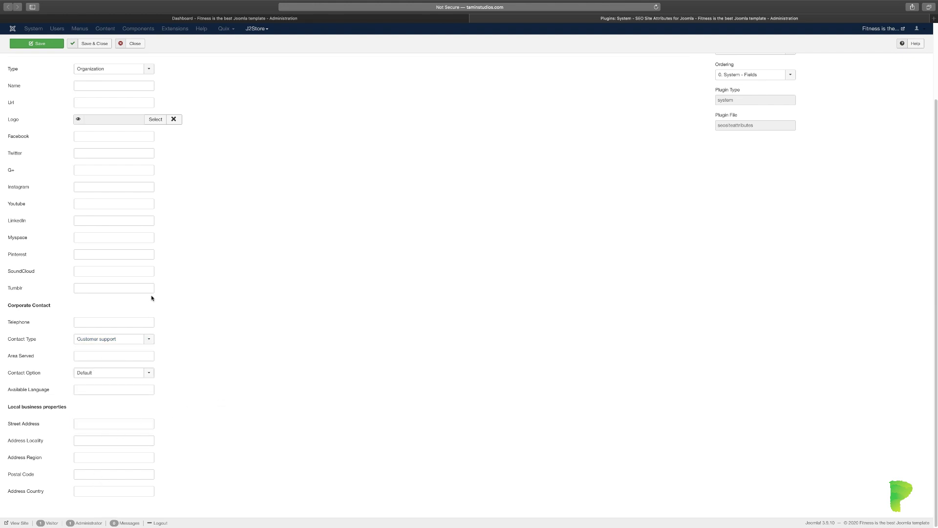
{"action": "scroll", "coordinate": [221, 390], "scroll_direction": "up", "scroll_amount": 3}
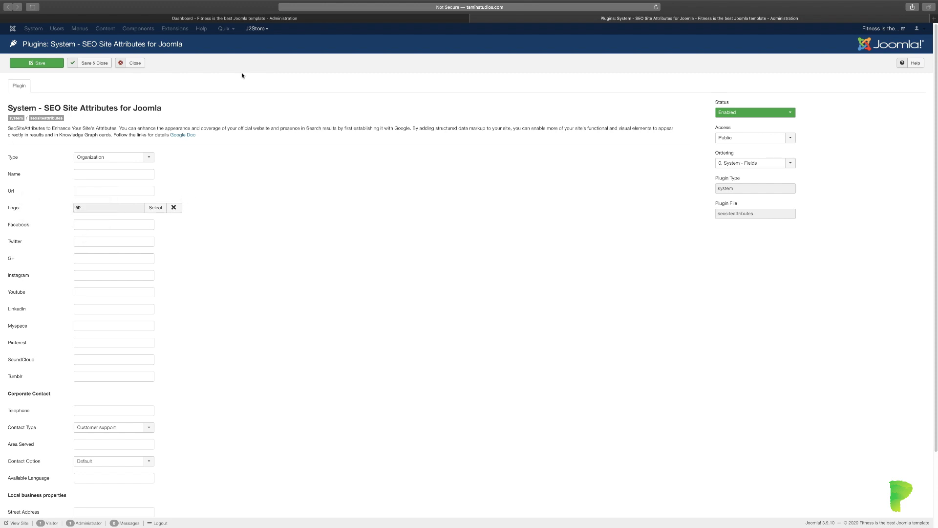
- Close the SEO plugin tab and check in the locked Home 1 page in Quix Pages
{"action": "left_click", "coordinate": [318, 18]}
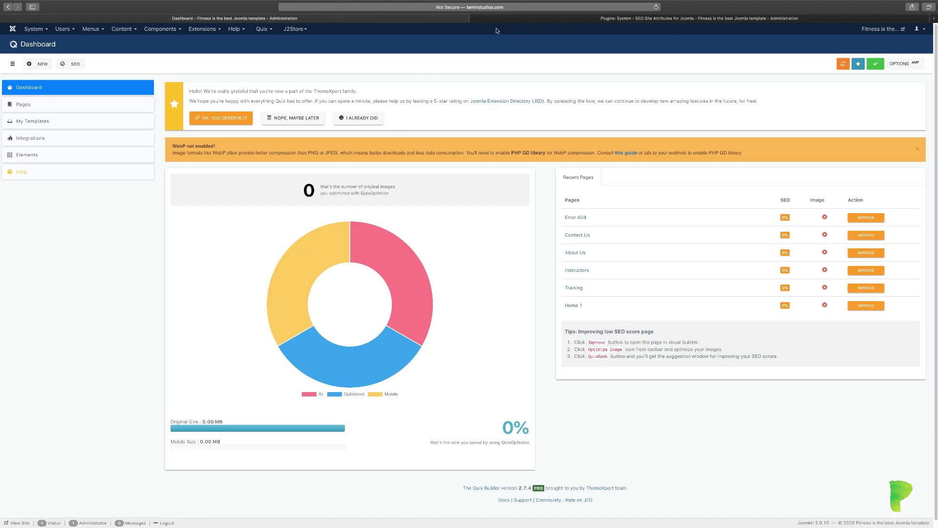
{"action": "left_click", "coordinate": [474, 18]}
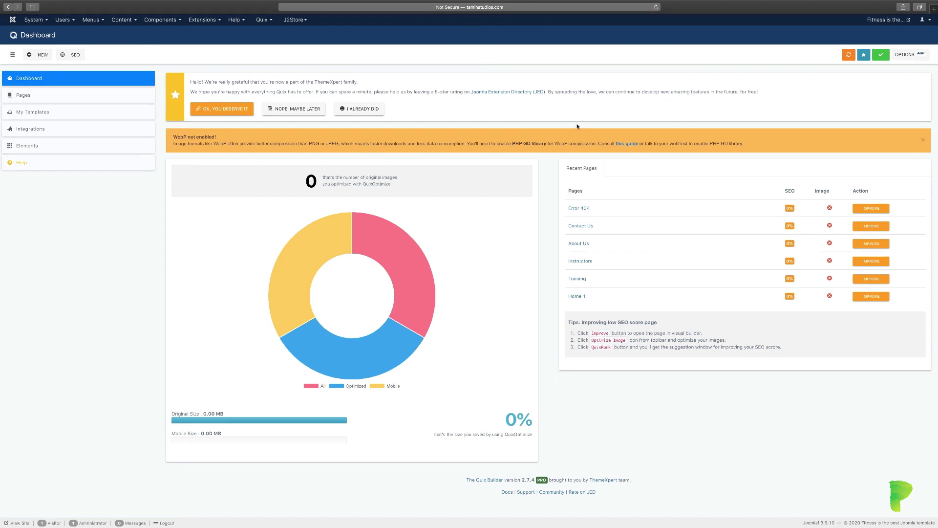
{"action": "left_click", "coordinate": [40, 97]}
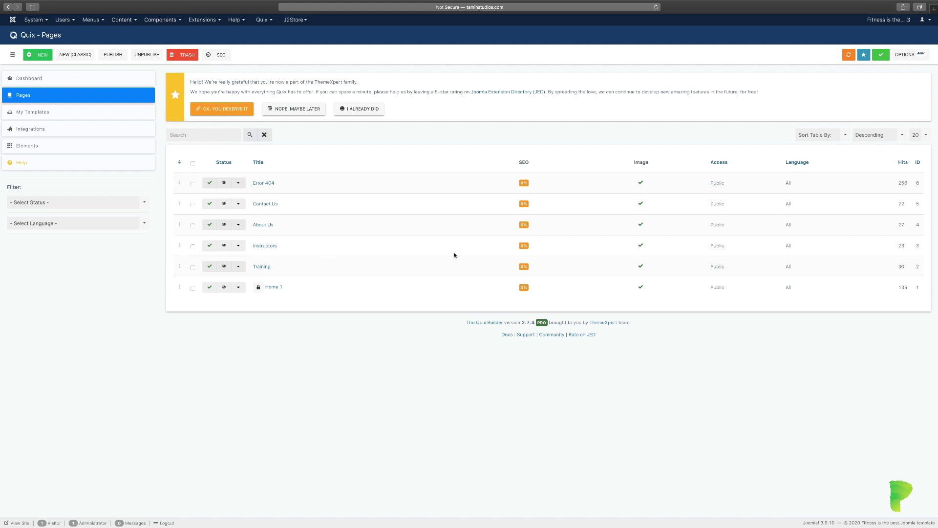
{"action": "left_click", "coordinate": [880, 21]}
{"action": "left_click", "coordinate": [292, 19]}
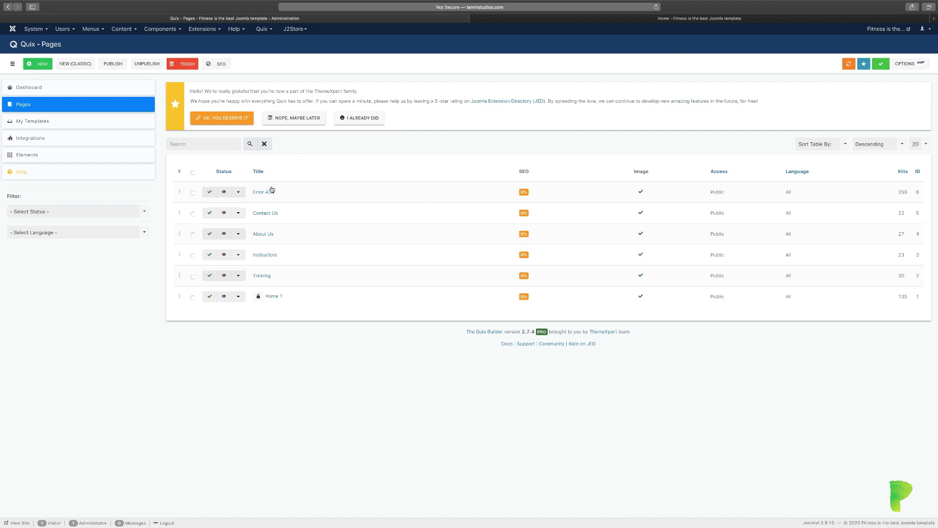
{"action": "left_click", "coordinate": [258, 297]}
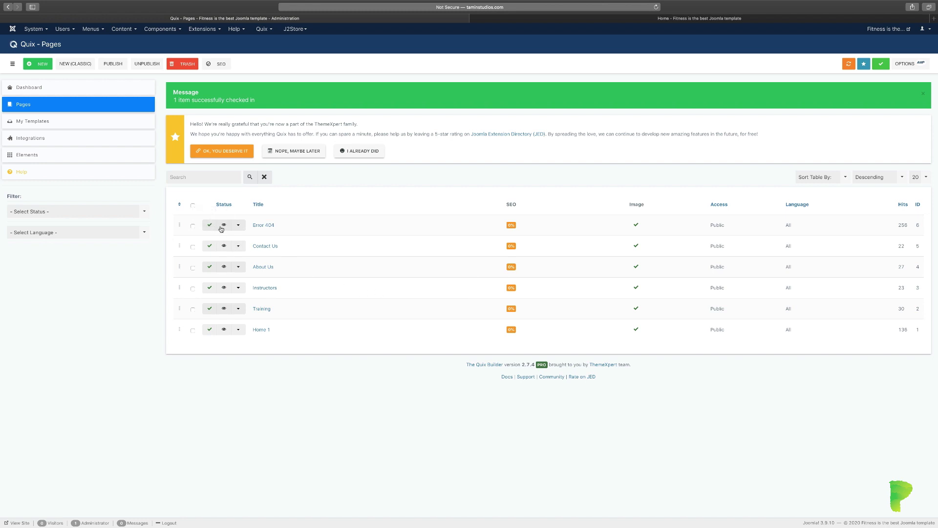
- Preview Home 1 on the live site, then sort the pages list by Ordering ascending
{"action": "left_click", "coordinate": [225, 330]}
{"action": "left_click", "coordinate": [562, 18]}
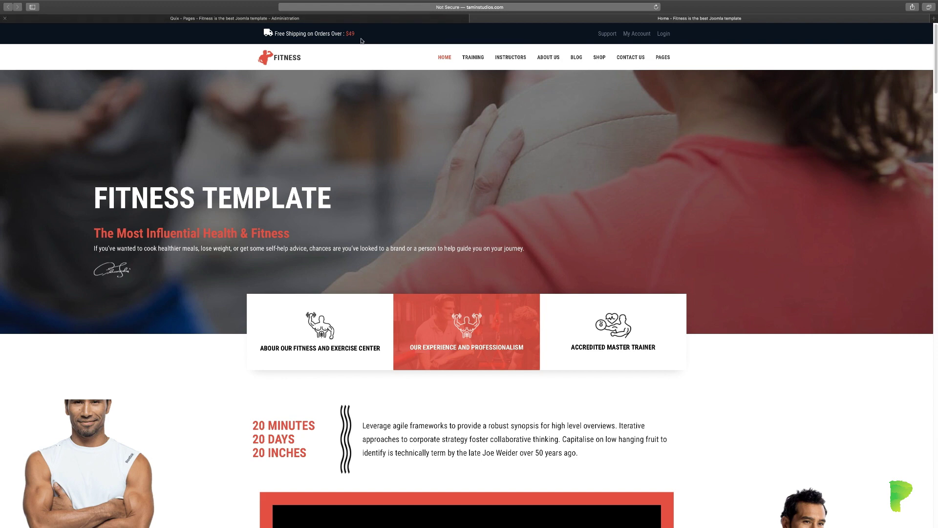
{"action": "scroll", "coordinate": [498, 245], "scroll_direction": "down", "scroll_amount": 10}
{"action": "scroll", "coordinate": [504, 267], "scroll_direction": "up", "scroll_amount": 4}
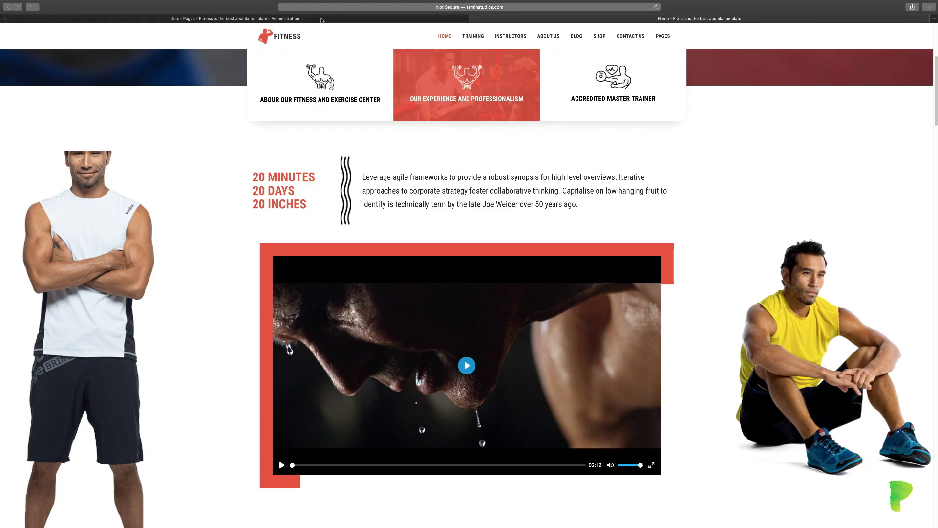
{"action": "left_click", "coordinate": [312, 18]}
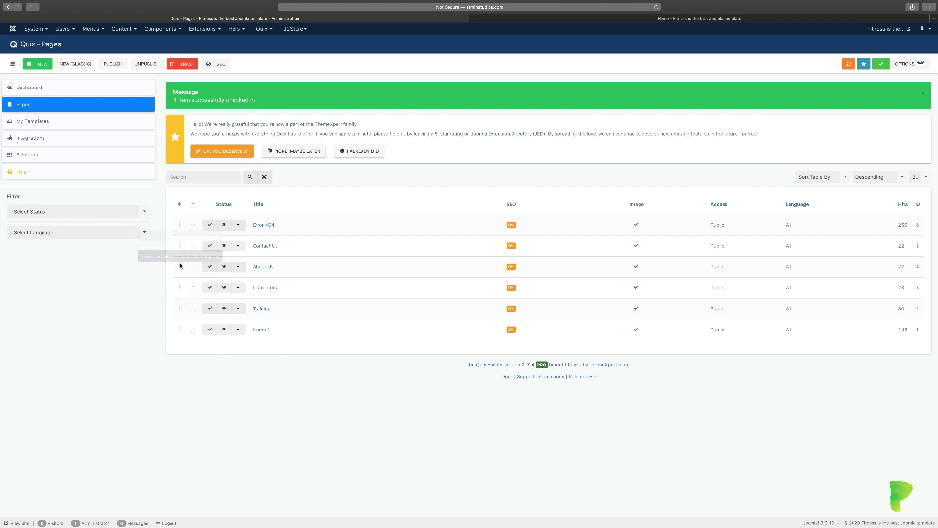
{"action": "left_click", "coordinate": [179, 206]}
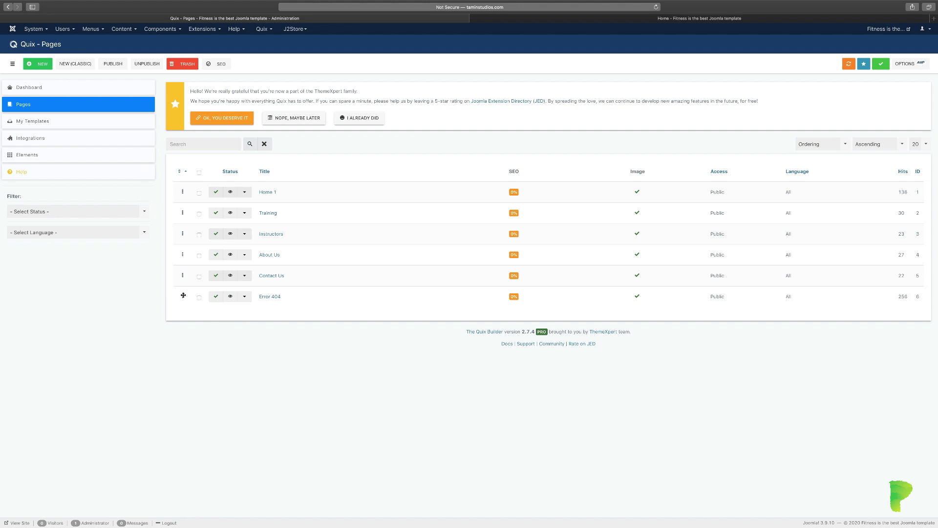
{"action": "mouse_move", "coordinate": [183, 296]}
{"action": "left_mouse_down"}
{"action": "mouse_move", "coordinate": [184, 189]}
{"action": "mouse_move", "coordinate": [191, 317]}
{"action": "mouse_move", "coordinate": [187, 242]}
{"action": "mouse_move", "coordinate": [190, 298]}
{"action": "left_mouse_up"}
- Go through My Templates to the Integrations manager, where only Article and Module are enabled
{"action": "left_click", "coordinate": [42, 125]}
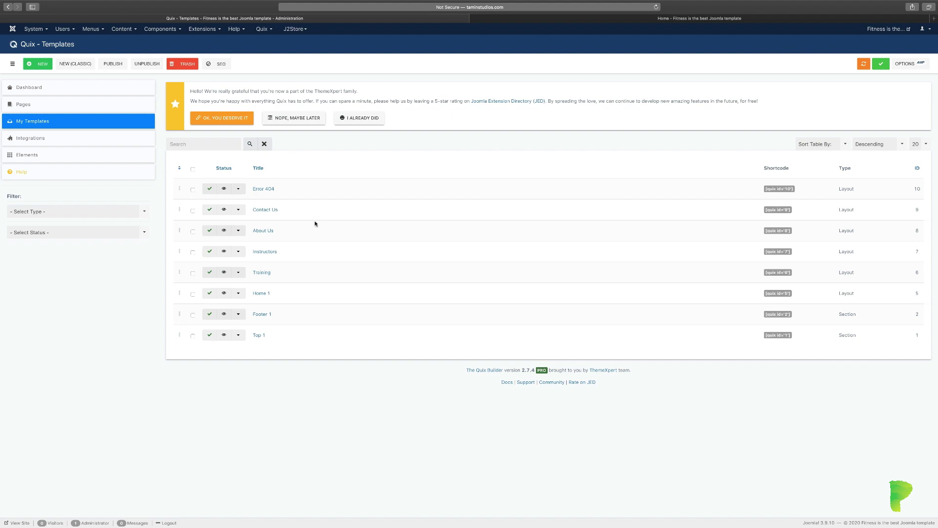
{"action": "left_click", "coordinate": [45, 141]}
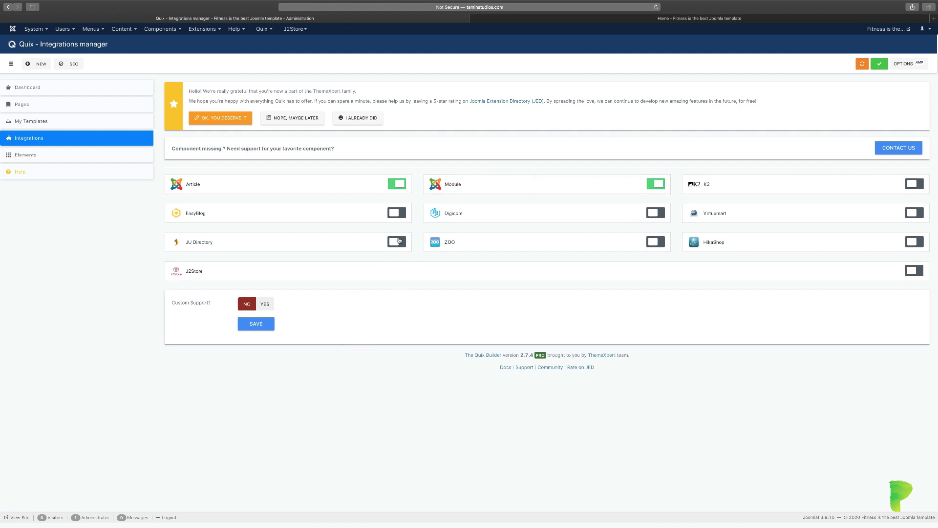
- Toggle the EasyBlog integration on and back off, then open the Elements manager
{"action": "left_click", "coordinate": [399, 214]}
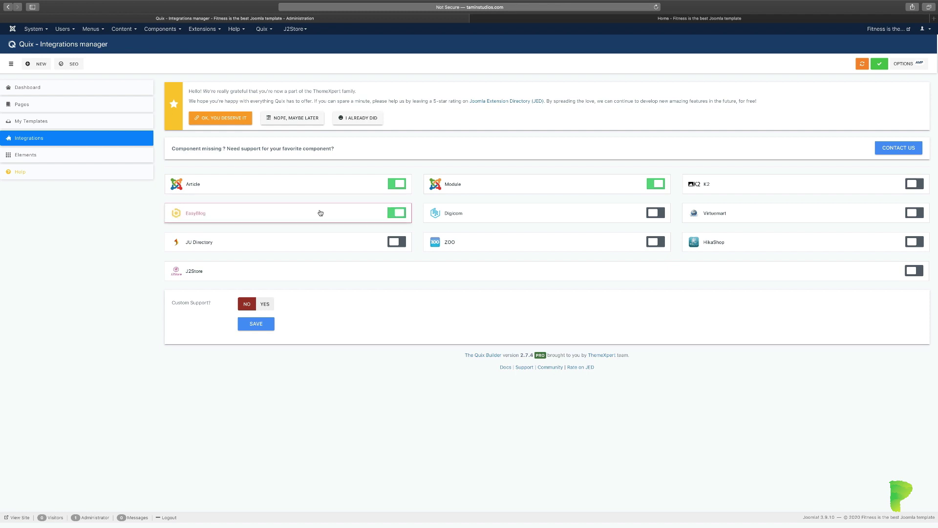
{"action": "left_click", "coordinate": [397, 213]}
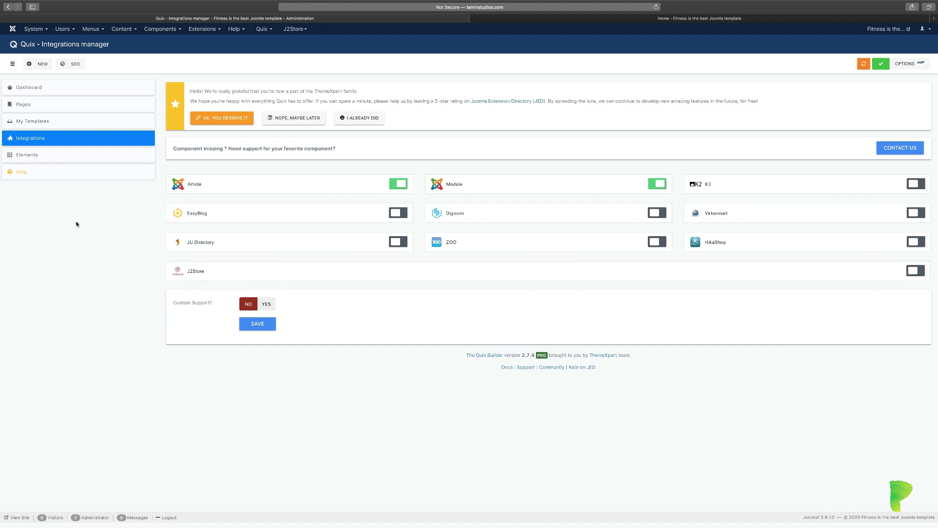
{"action": "left_click", "coordinate": [32, 157]}
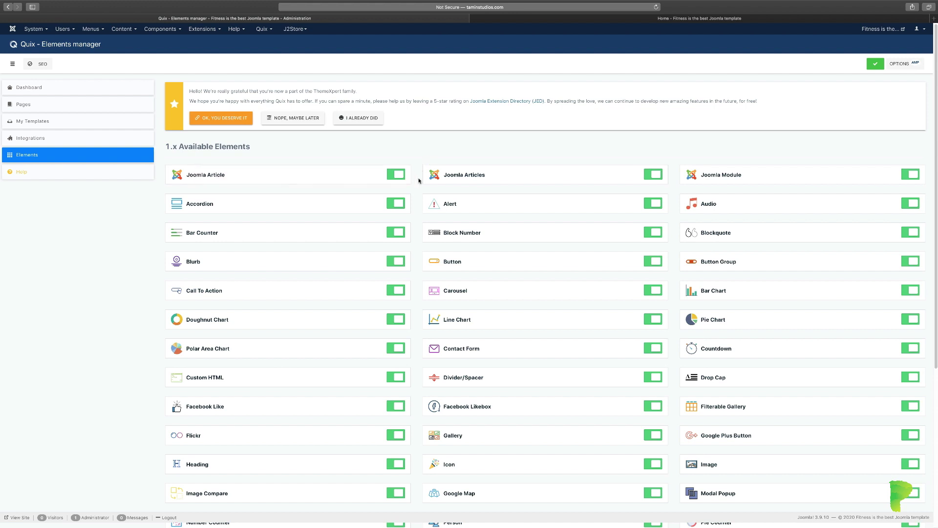
{"action": "scroll", "coordinate": [419, 181], "scroll_direction": "down", "scroll_amount": 1}
{"action": "scroll", "coordinate": [419, 180], "scroll_direction": "down", "scroll_amount": 2}
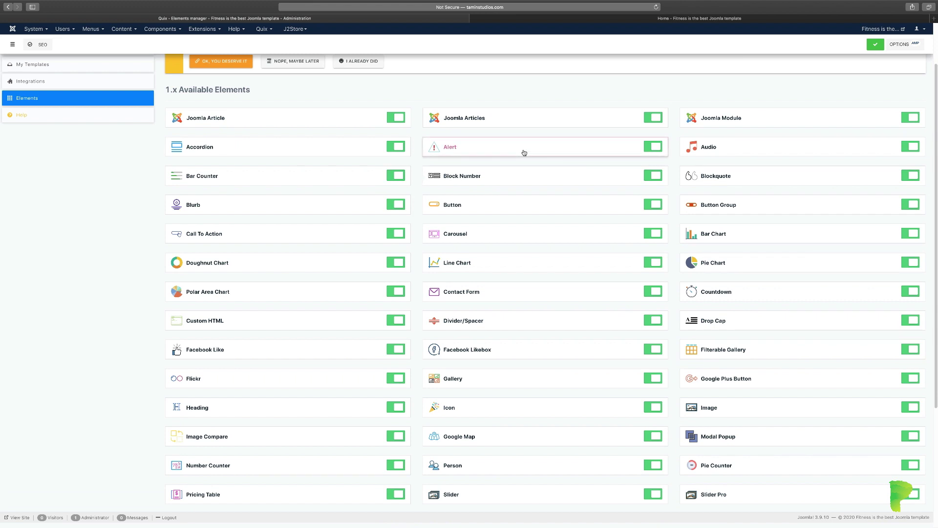
{"action": "scroll", "coordinate": [801, 258], "scroll_direction": "down", "scroll_amount": 5}
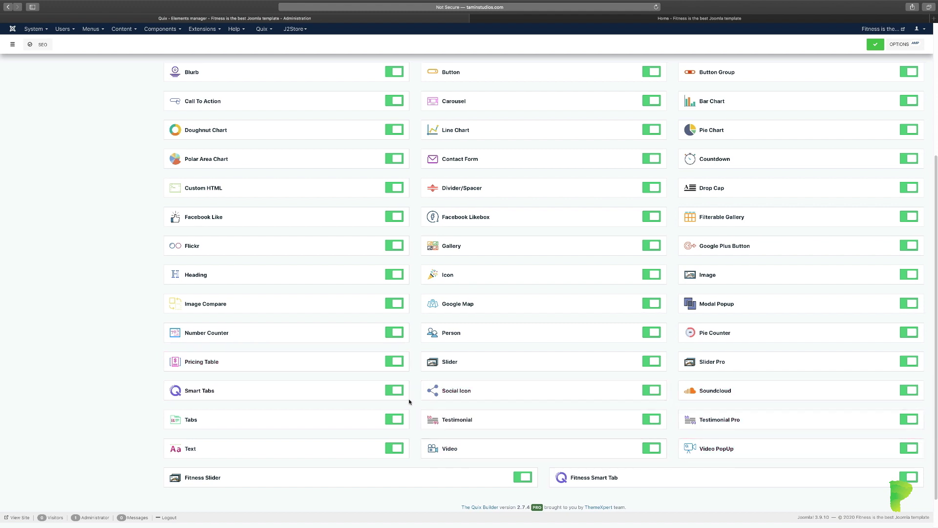
{"action": "scroll", "coordinate": [333, 344], "scroll_direction": "up", "scroll_amount": 5}
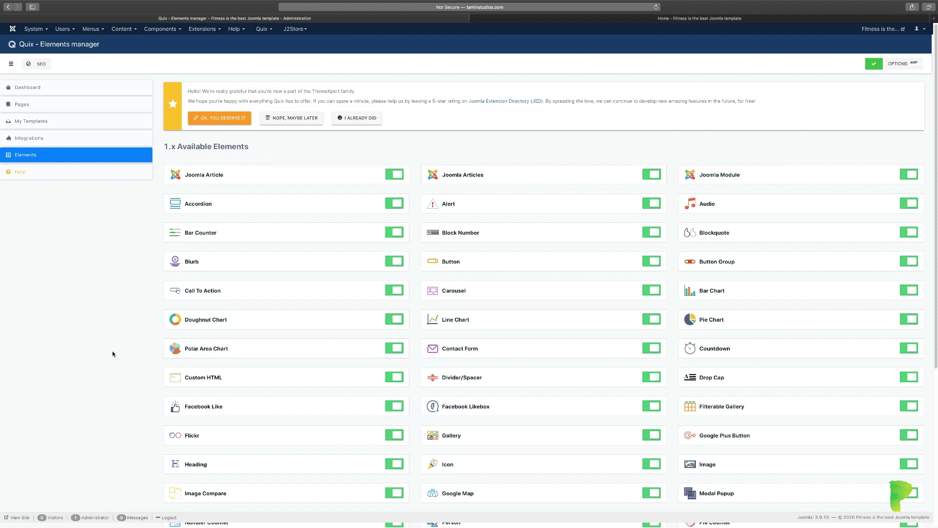
{"action": "scroll", "coordinate": [117, 357], "scroll_direction": "down", "scroll_amount": 3}
{"action": "scroll", "coordinate": [117, 357], "scroll_direction": "down", "scroll_amount": 3}
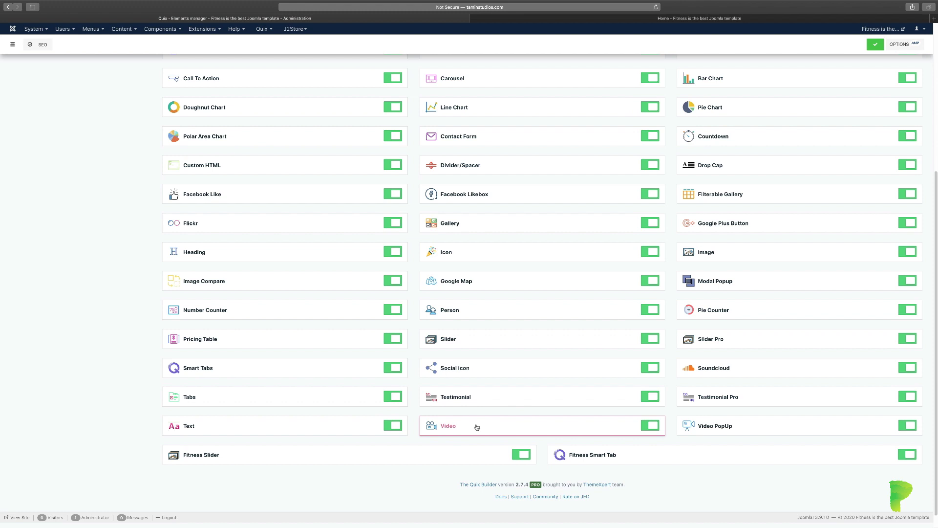
{"action": "scroll", "coordinate": [476, 427], "scroll_direction": "up", "scroll_amount": 5}
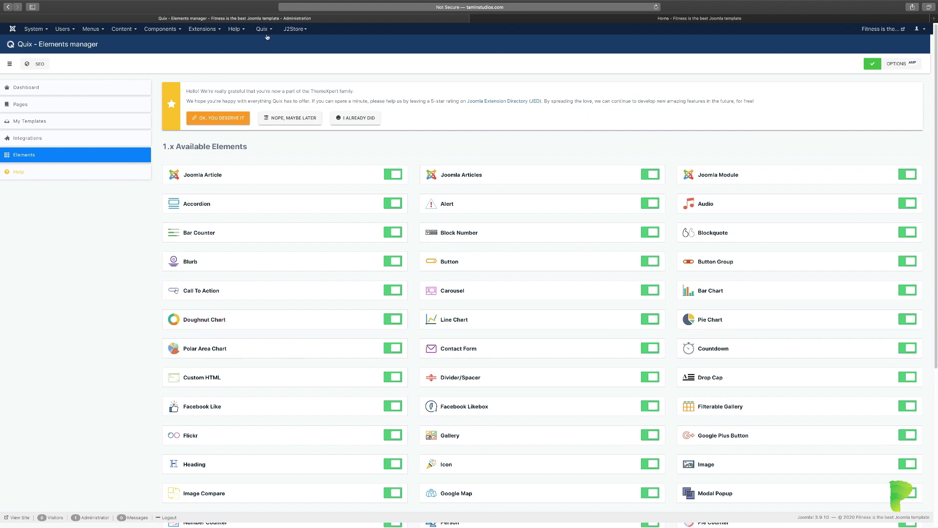
- Check the live Home page, then start a new blank page with NEW (Visual Builder)
{"action": "left_click", "coordinate": [37, 107]}
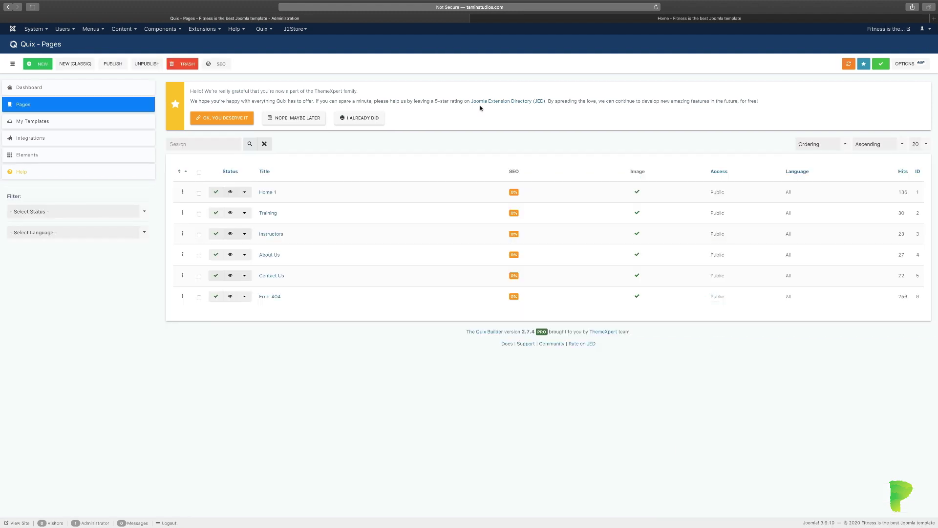
{"action": "left_click", "coordinate": [560, 21]}
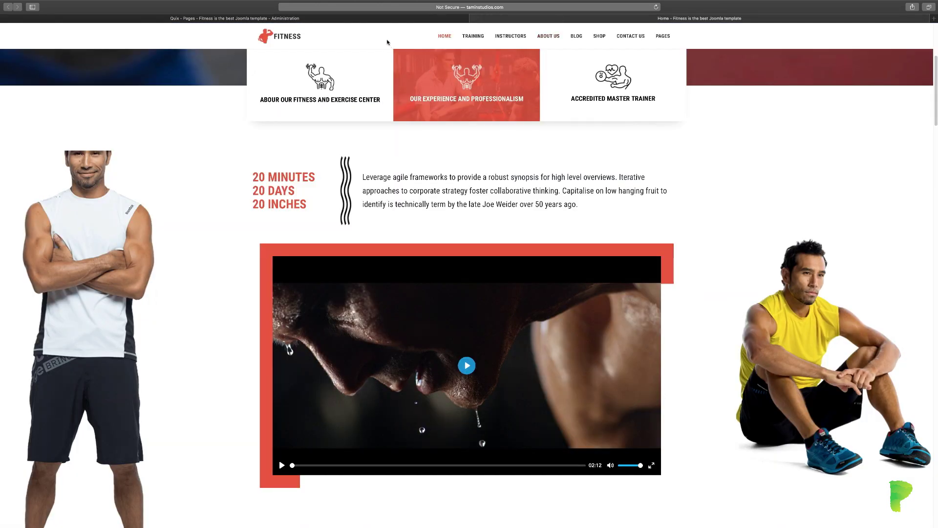
{"action": "scroll", "coordinate": [390, 103], "scroll_direction": "up", "scroll_amount": 5}
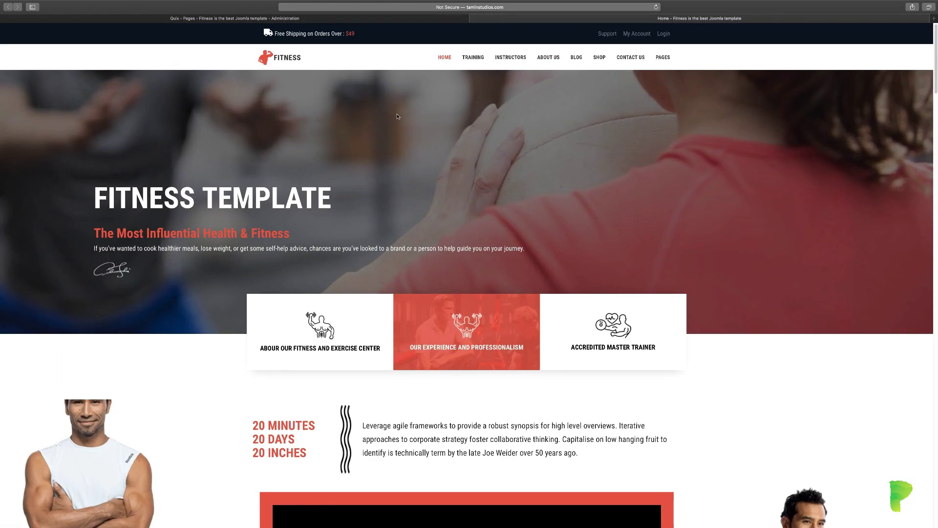
{"action": "left_click", "coordinate": [354, 20]}
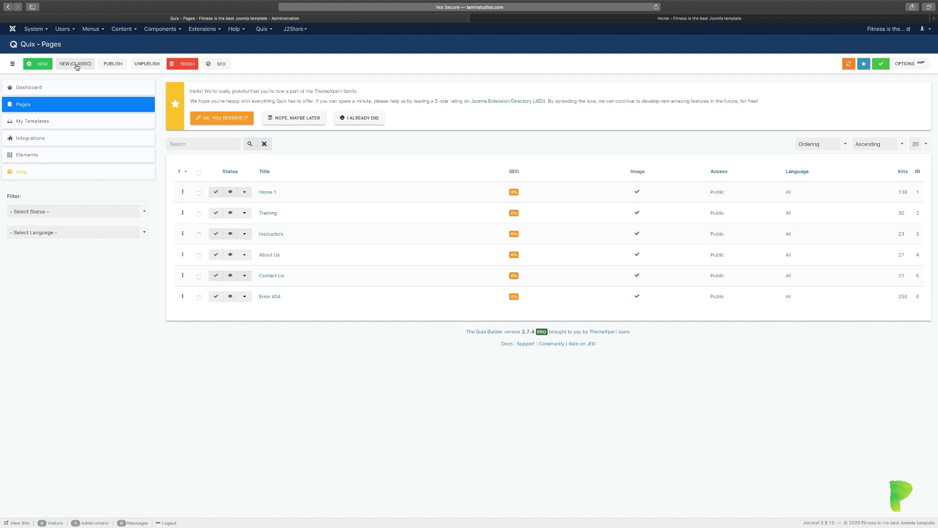
{"action": "left_click", "coordinate": [37, 64]}
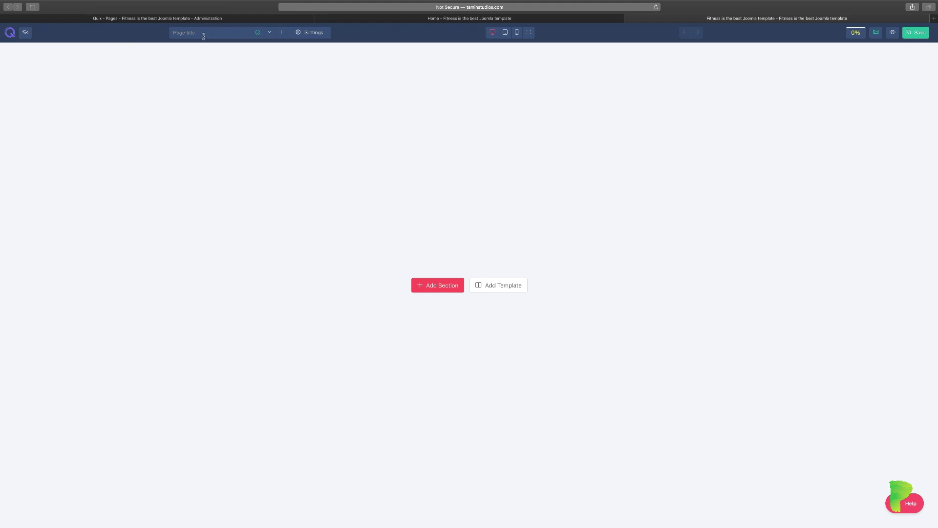
- Look at the page dropdown list, then open the builder's Settings menu
{"action": "left_click", "coordinate": [269, 33]}
{"action": "left_click", "coordinate": [315, 33]}
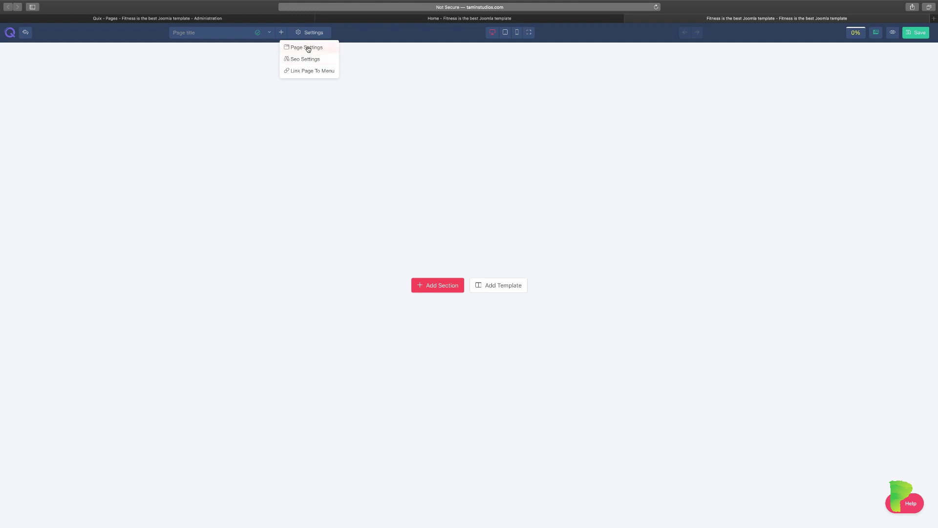
- In Page Settings, keep status Published and access Public, then view the Styles tab
{"action": "left_click", "coordinate": [307, 47]}
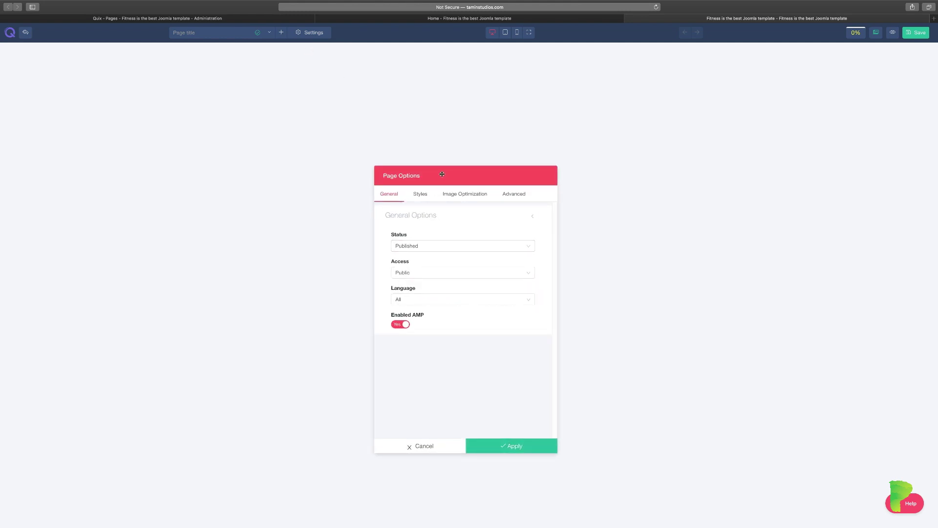
{"action": "left_click", "coordinate": [430, 195]}
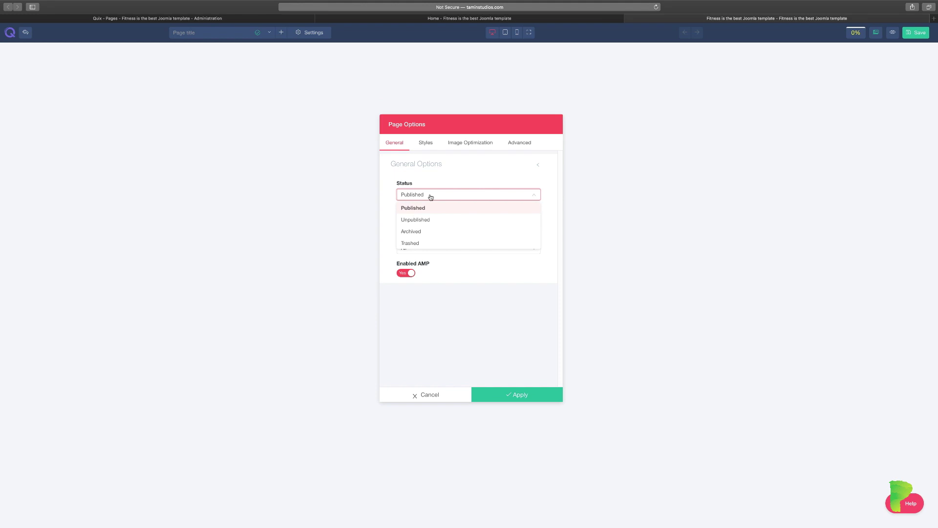
{"action": "left_click", "coordinate": [431, 195]}
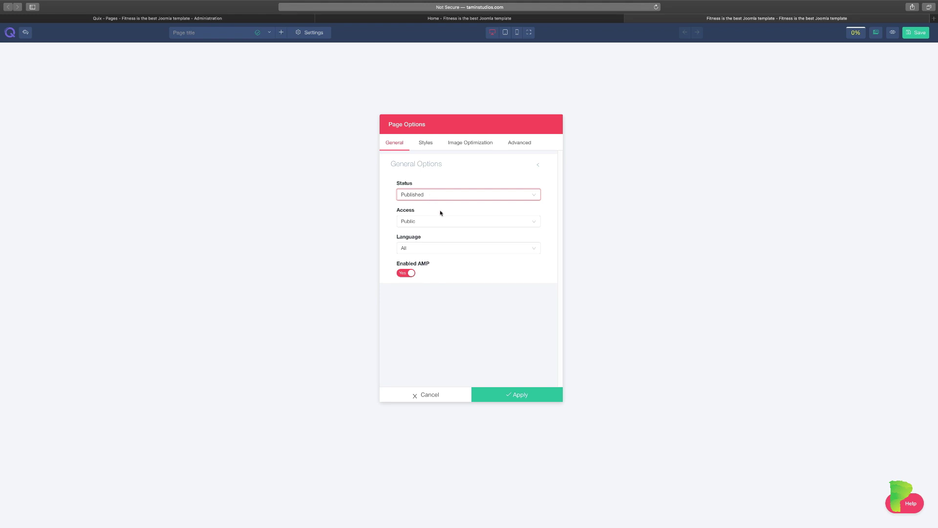
{"action": "left_click", "coordinate": [443, 222]}
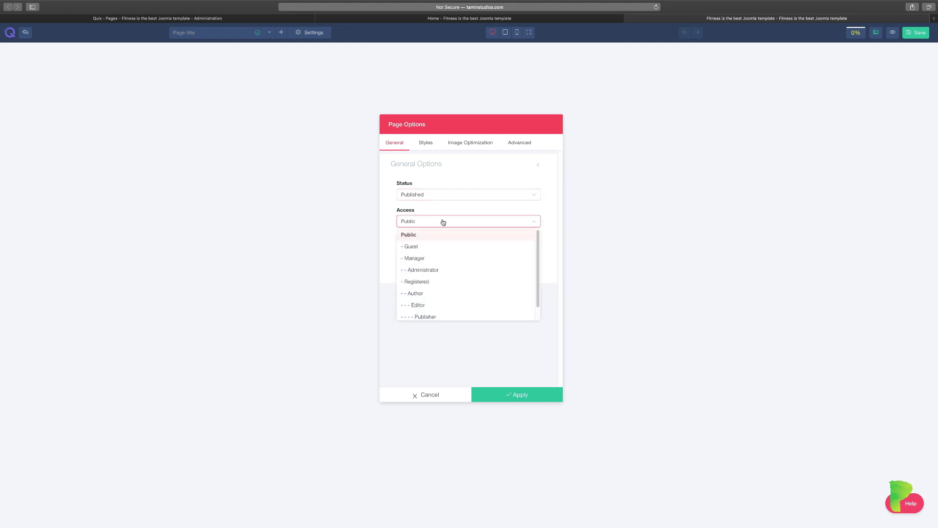
{"action": "left_click", "coordinate": [471, 222]}
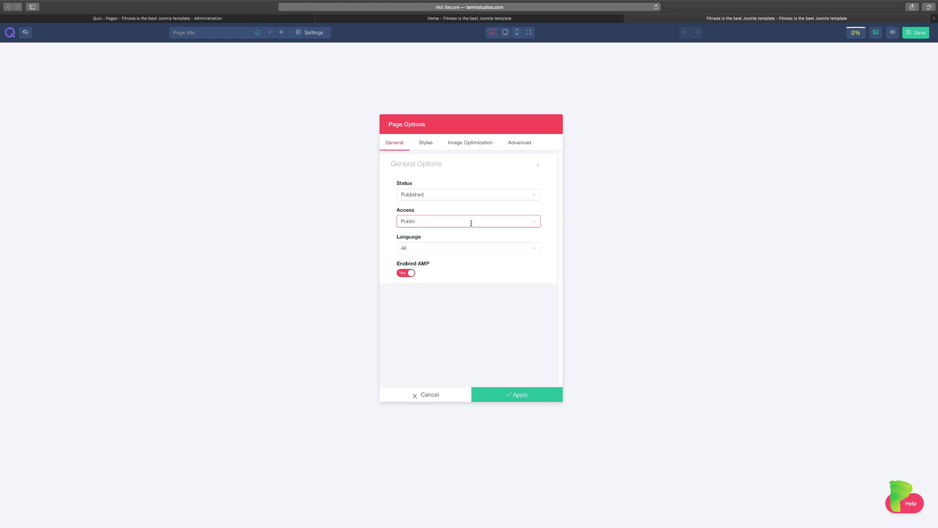
{"action": "left_click", "coordinate": [471, 223]}
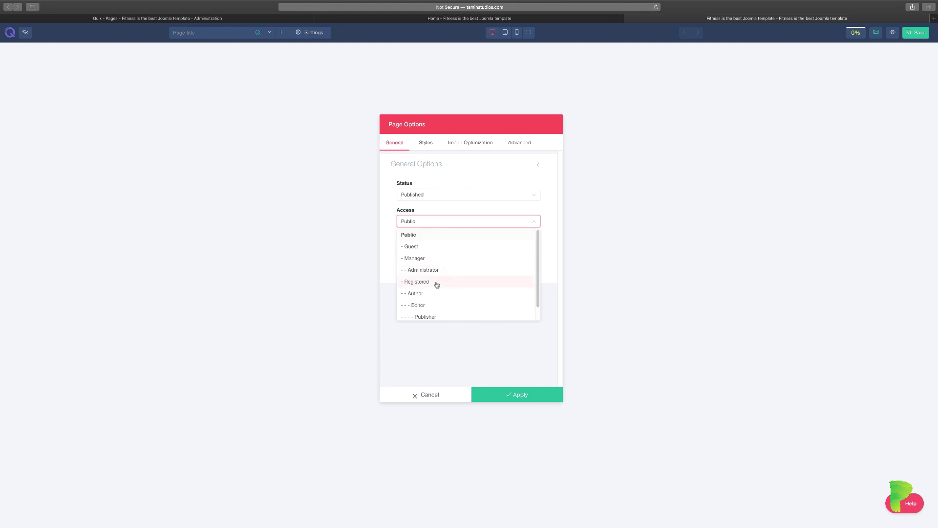
{"action": "left_click", "coordinate": [488, 221]}
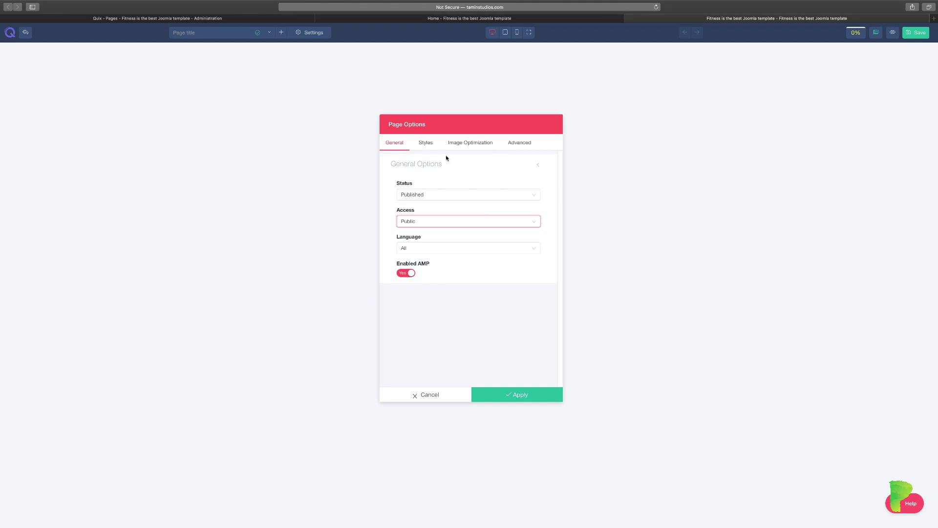
{"action": "left_click", "coordinate": [430, 145]}
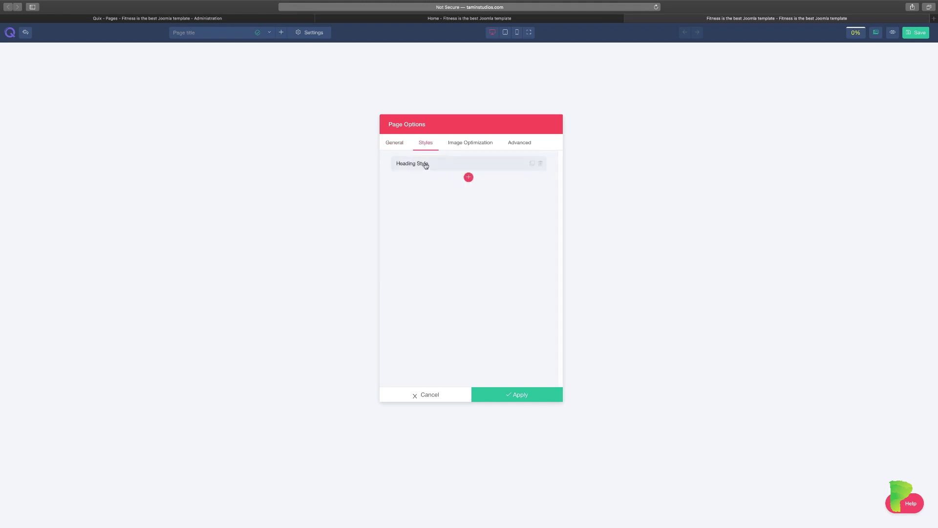
- Expand Heading Style, look through Image Optimization, Advanced and General tabs, then cancel
{"action": "left_click", "coordinate": [426, 166]}
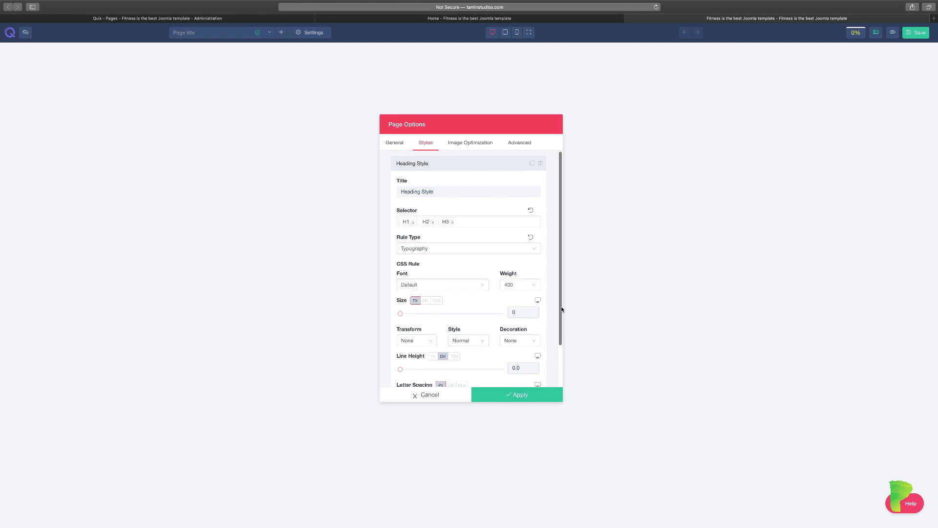
{"action": "left_click_drag", "start_coordinate": [559, 310], "coordinate": [560, 361]}
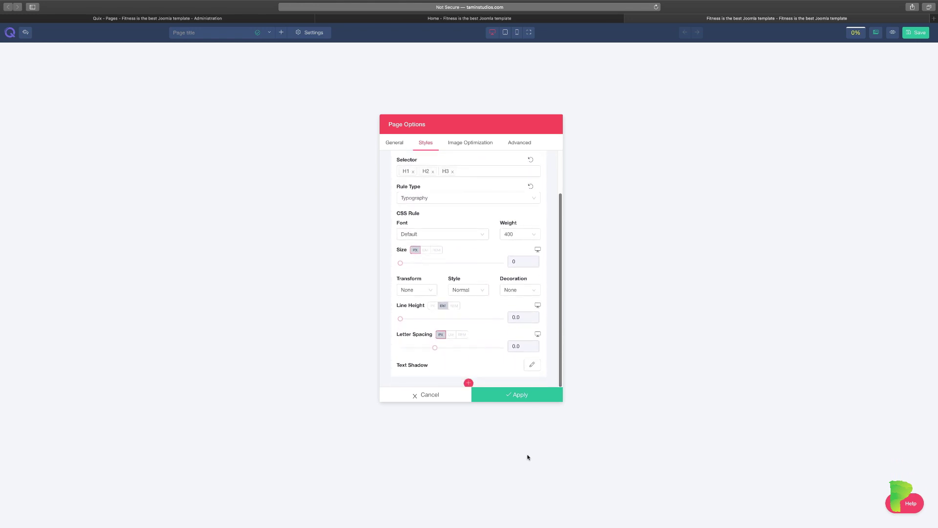
{"action": "left_click", "coordinate": [485, 147]}
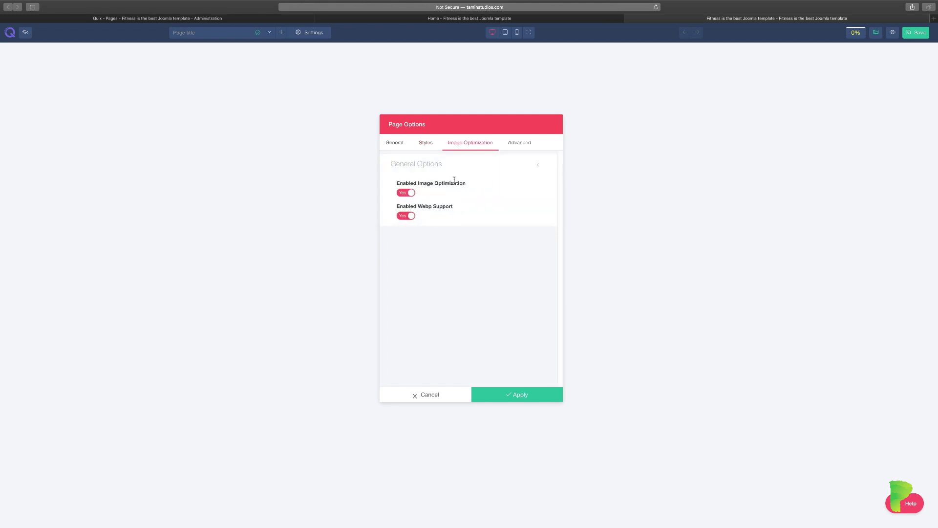
{"action": "left_click", "coordinate": [517, 145]}
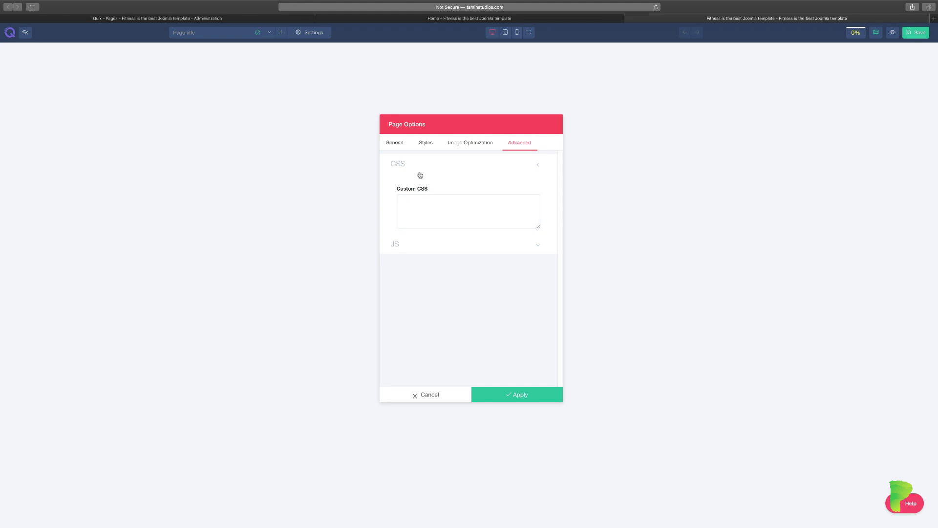
{"action": "left_click", "coordinate": [393, 144]}
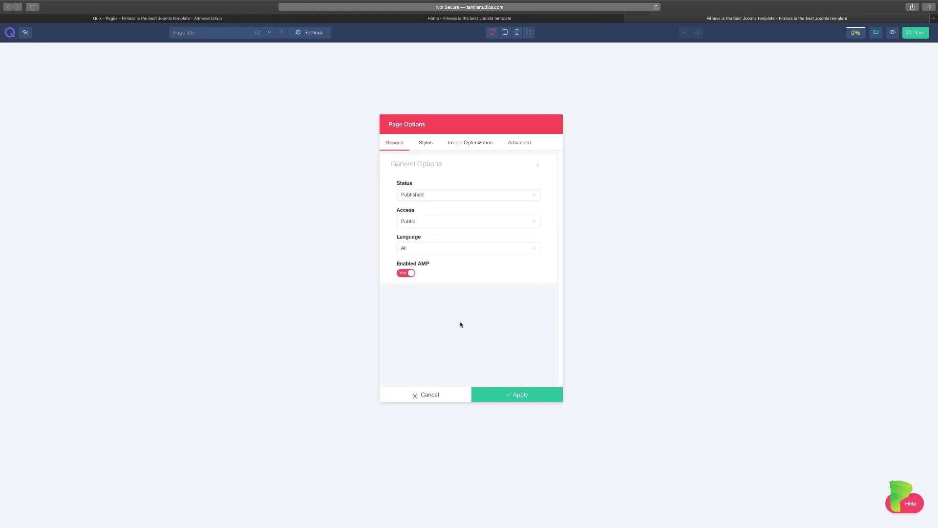
{"action": "left_click", "coordinate": [440, 396]}
- Review the SEO Title, Description, Keywords, Image and OpenGraph/Twitter settings, then close without saving
{"action": "left_click", "coordinate": [310, 32]}
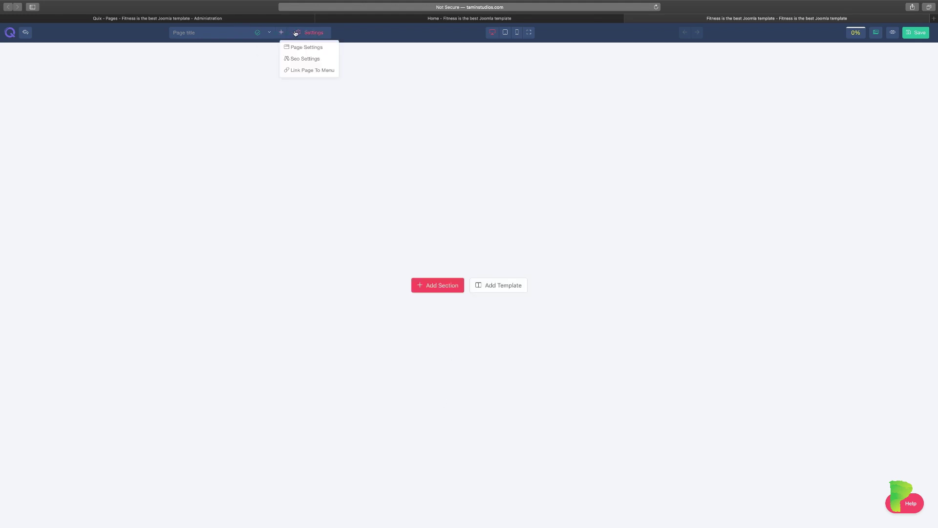
{"action": "left_click", "coordinate": [304, 59]}
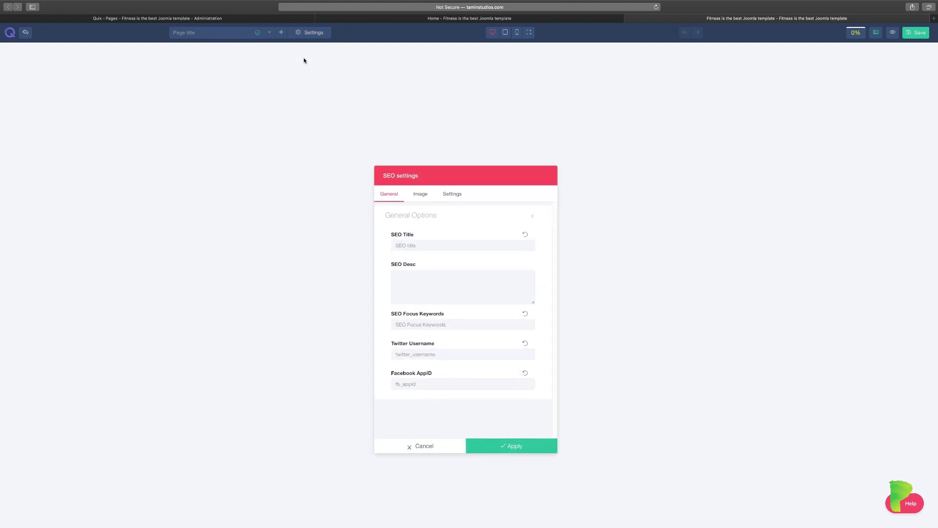
{"action": "left_click", "coordinate": [437, 247]}
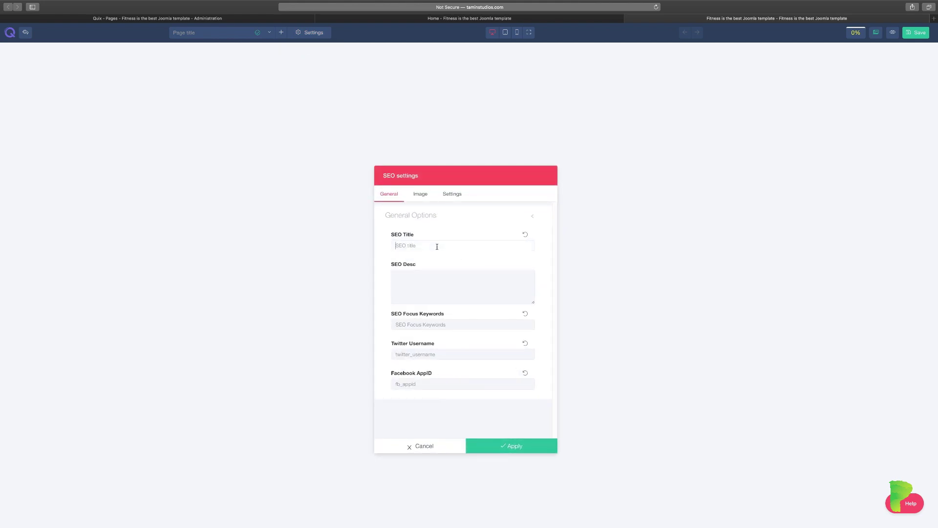
{"action": "left_click", "coordinate": [434, 278]}
{"action": "left_click", "coordinate": [440, 325]}
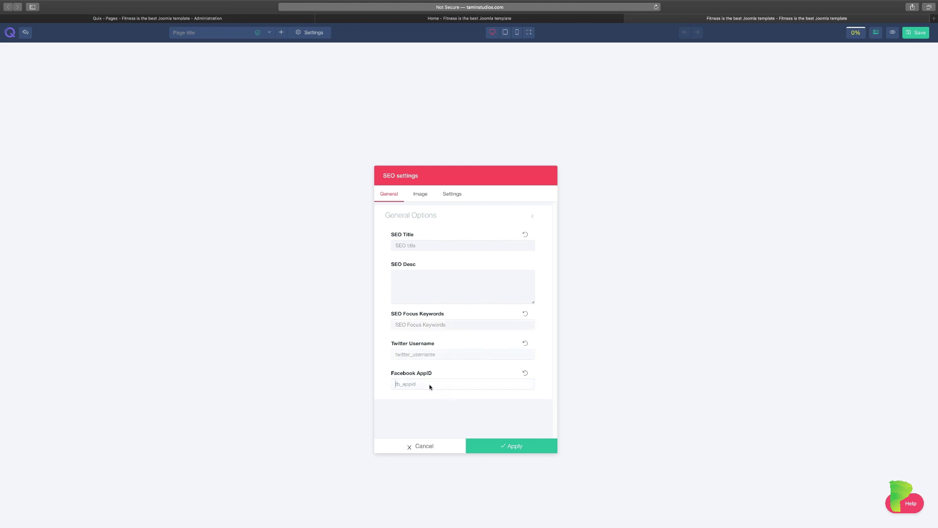
{"action": "left_click", "coordinate": [421, 195]}
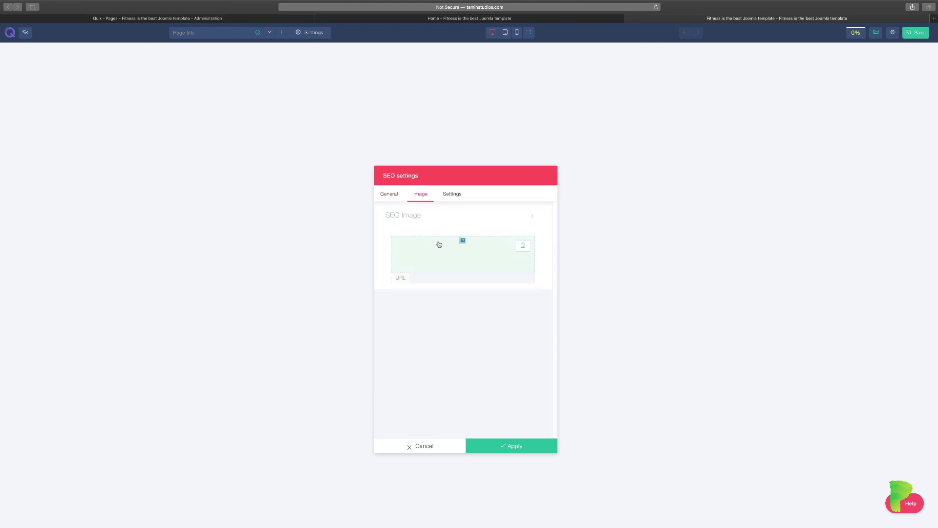
{"action": "left_click", "coordinate": [460, 195]}
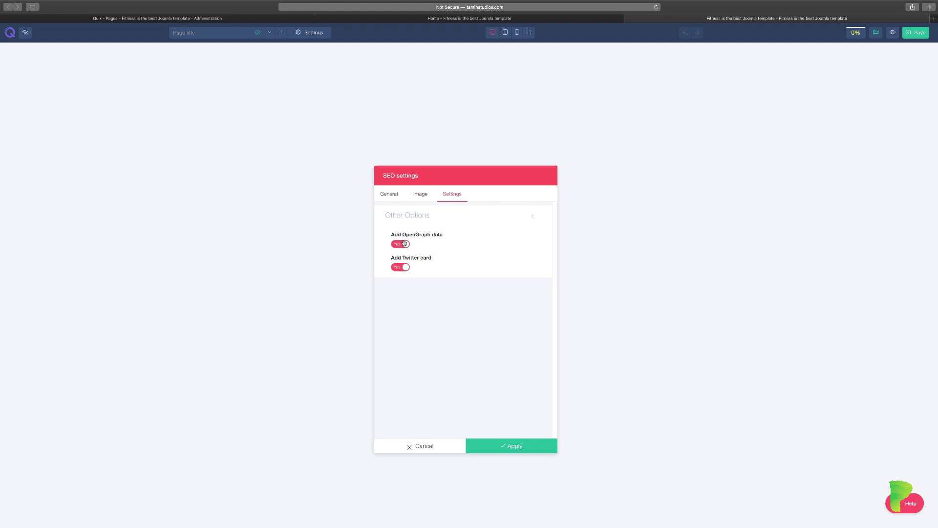
{"action": "left_click", "coordinate": [398, 194]}
{"action": "left_click", "coordinate": [428, 446]}
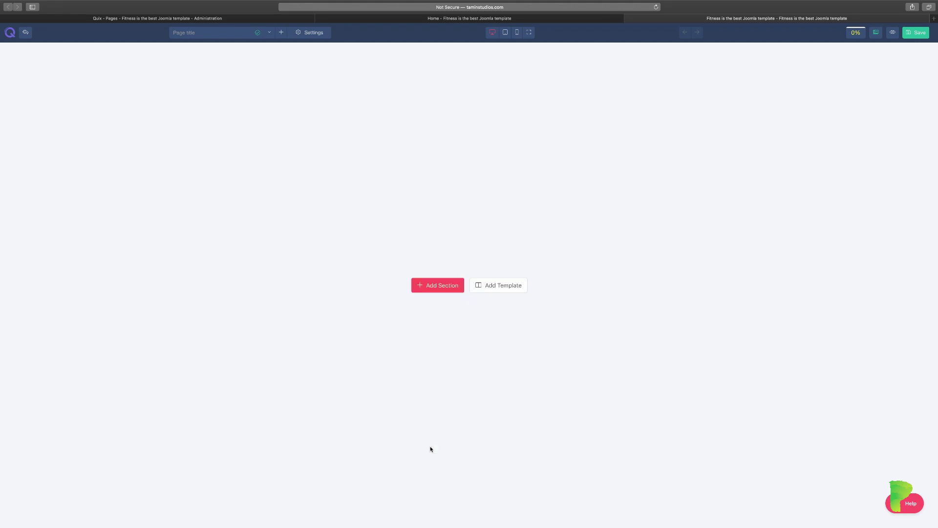
{"action": "left_click", "coordinate": [295, 34]}
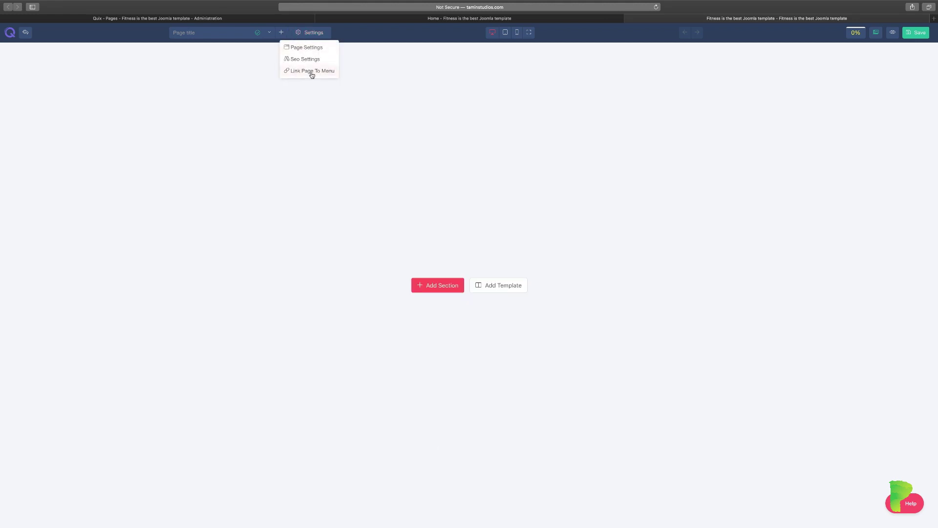
{"action": "left_click", "coordinate": [311, 71]}
{"action": "left_click", "coordinate": [309, 32]}
{"action": "left_click", "coordinate": [313, 71]}
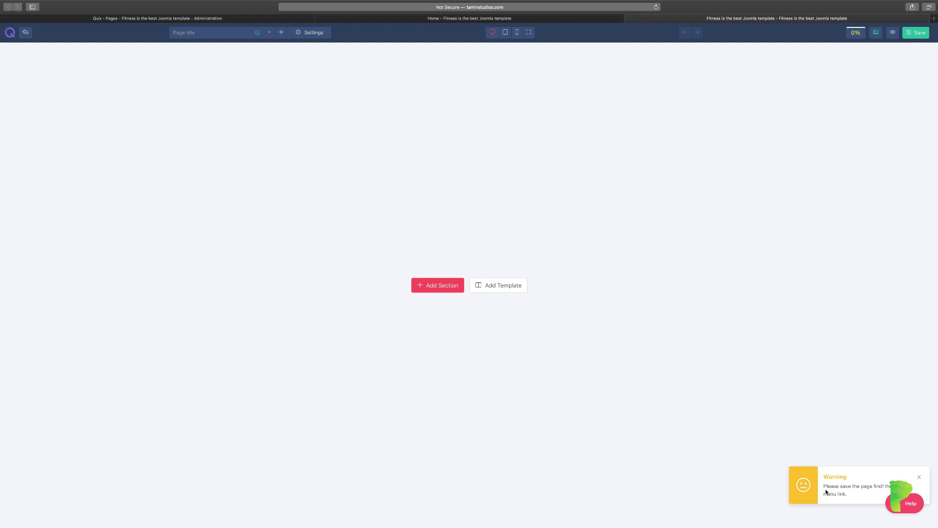
{"action": "left_click", "coordinate": [919, 477]}
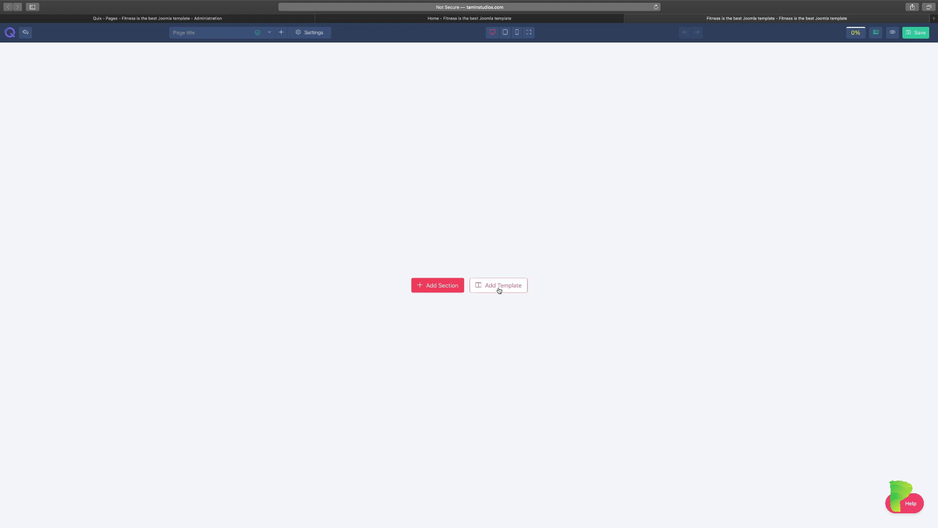
- Insert a new section with a 1-1 column row and open its Section settings
{"action": "left_click", "coordinate": [443, 285]}
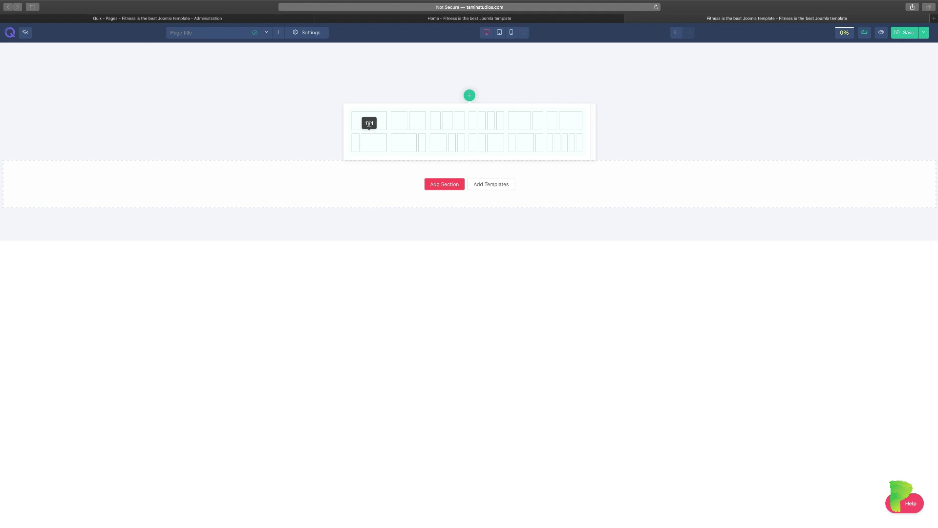
{"action": "left_click", "coordinate": [444, 184]}
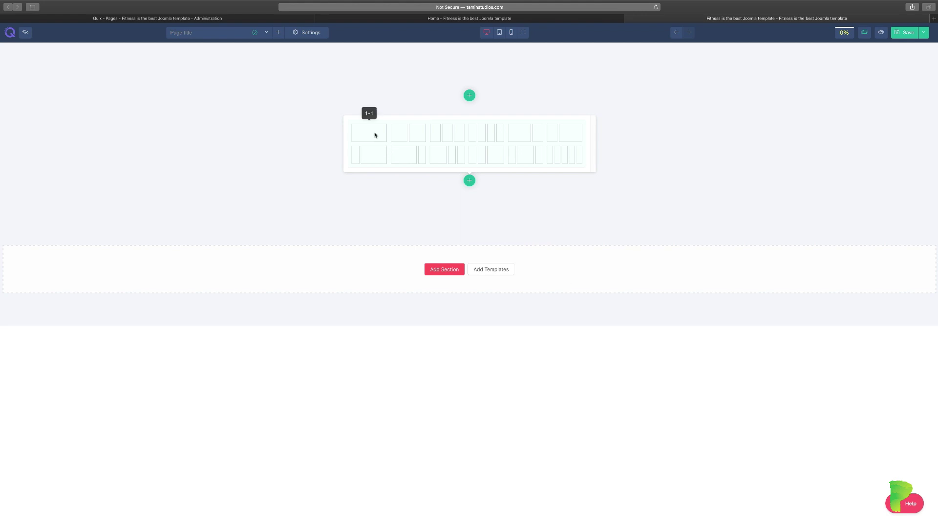
{"action": "left_click", "coordinate": [377, 137]}
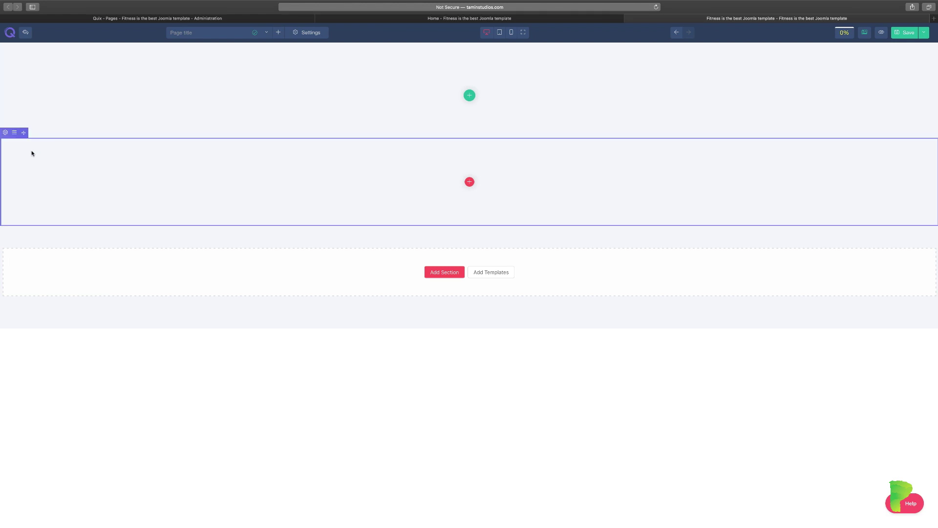
{"action": "left_click", "coordinate": [5, 49]}
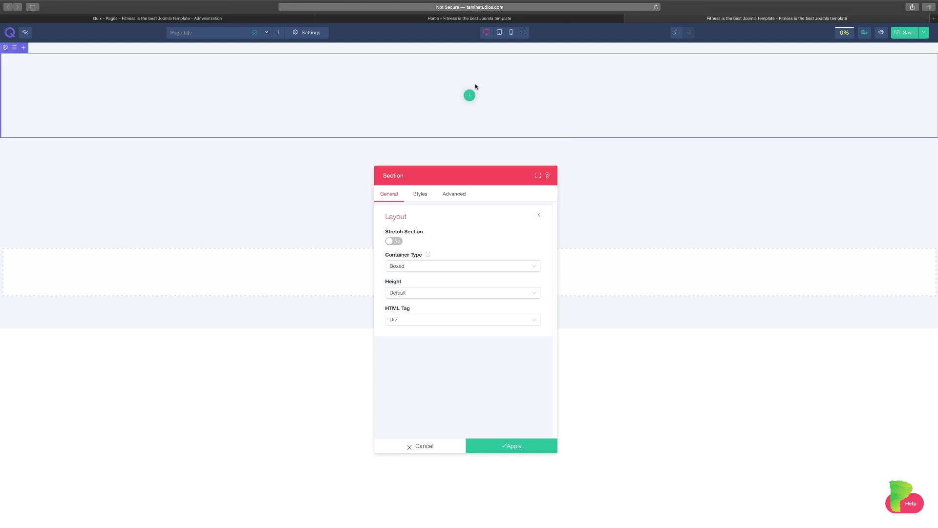
- Set the new section's Container Type to Full Width
{"action": "left_click", "coordinate": [469, 95]}
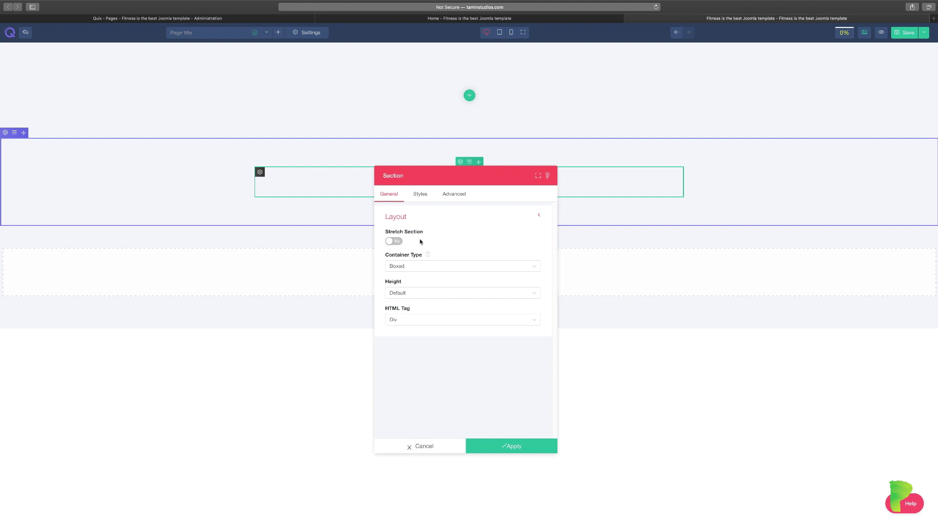
{"action": "left_click", "coordinate": [446, 266]}
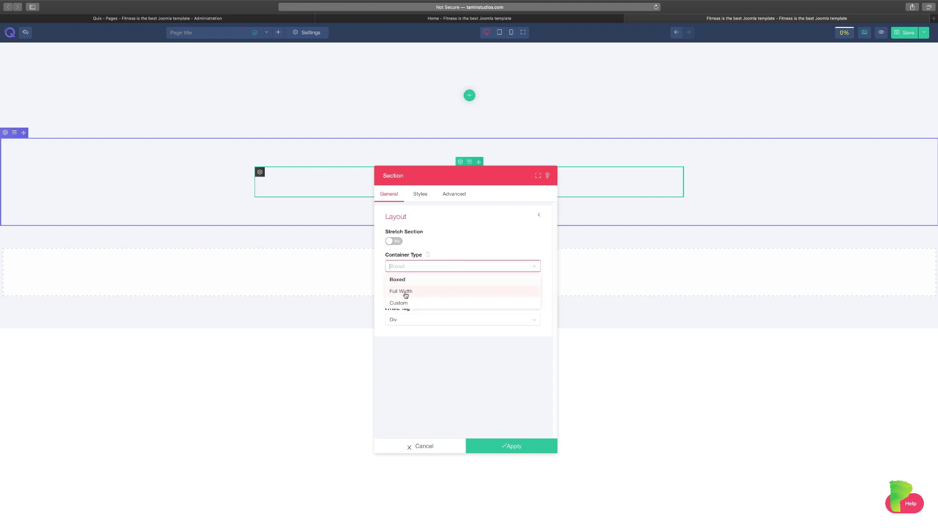
{"action": "left_click", "coordinate": [405, 292]}
{"action": "left_click", "coordinate": [429, 268]}
{"action": "left_click", "coordinate": [458, 244]}
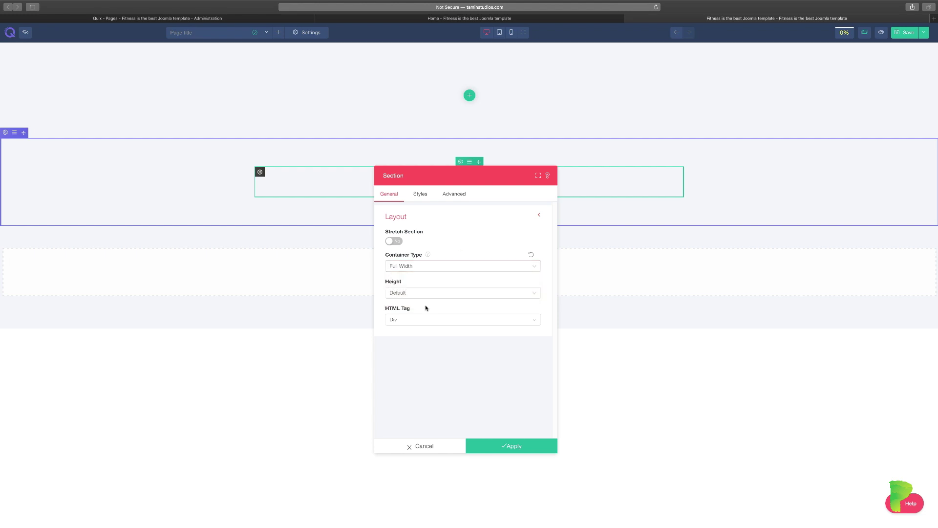
- Look through the section's Styles spacing, background and overlay options and Advanced settings, then cancel
{"action": "left_click", "coordinate": [420, 196]}
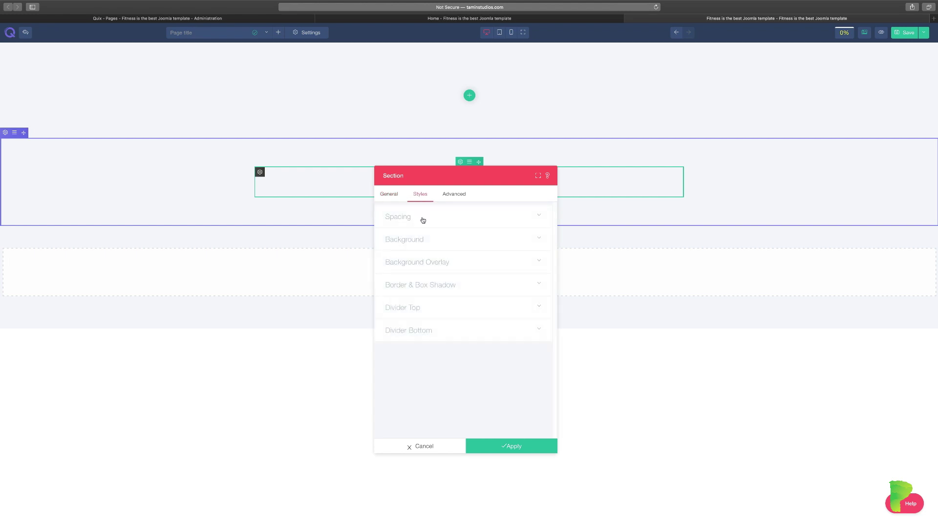
{"action": "left_click", "coordinate": [422, 218]}
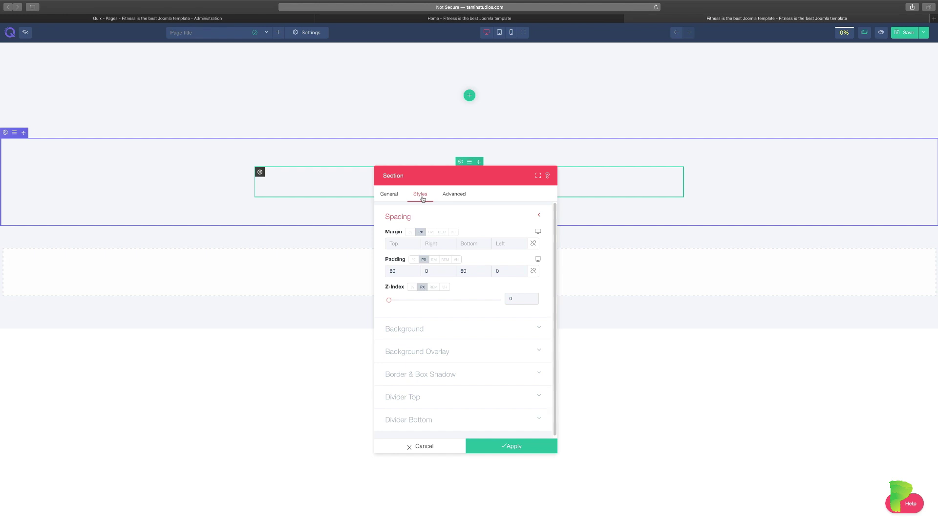
{"action": "left_click", "coordinate": [432, 333]}
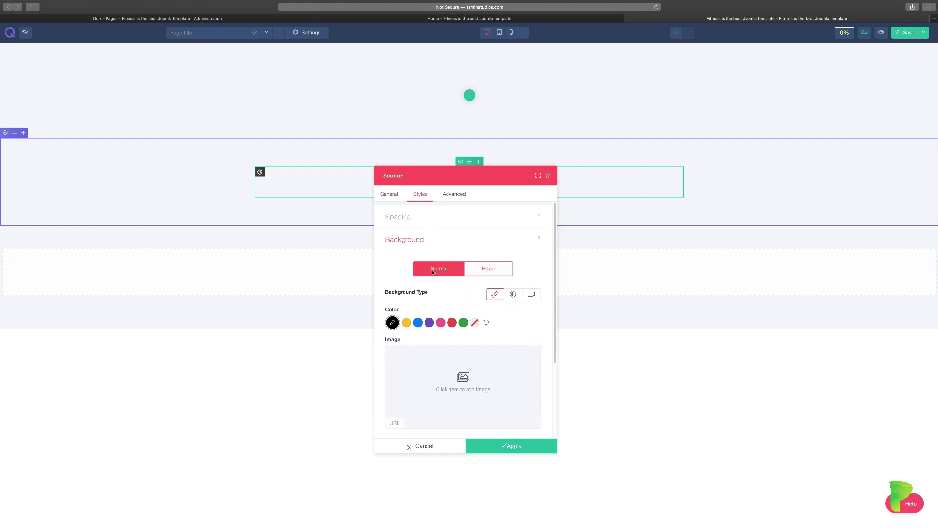
{"action": "scroll", "coordinate": [467, 358], "scroll_direction": "down", "scroll_amount": 3}
{"action": "left_click", "coordinate": [424, 353]}
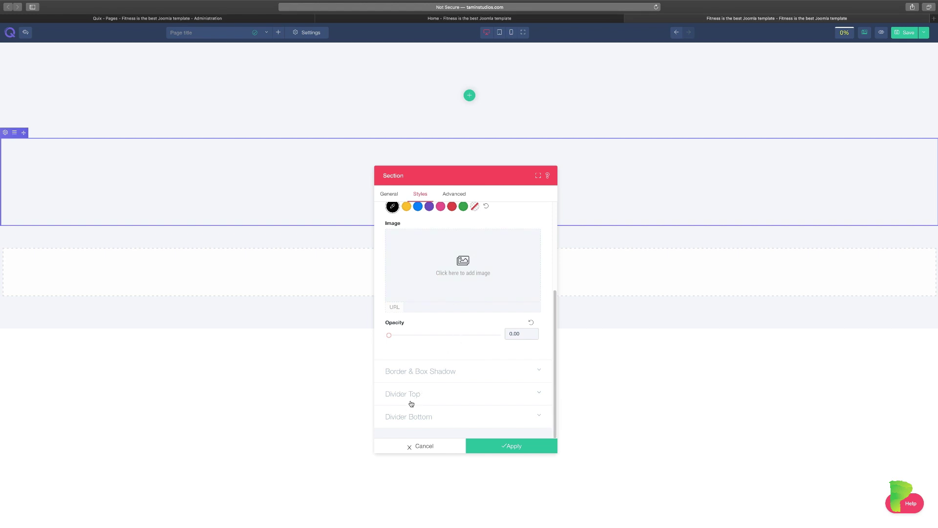
{"action": "left_click", "coordinate": [454, 194]}
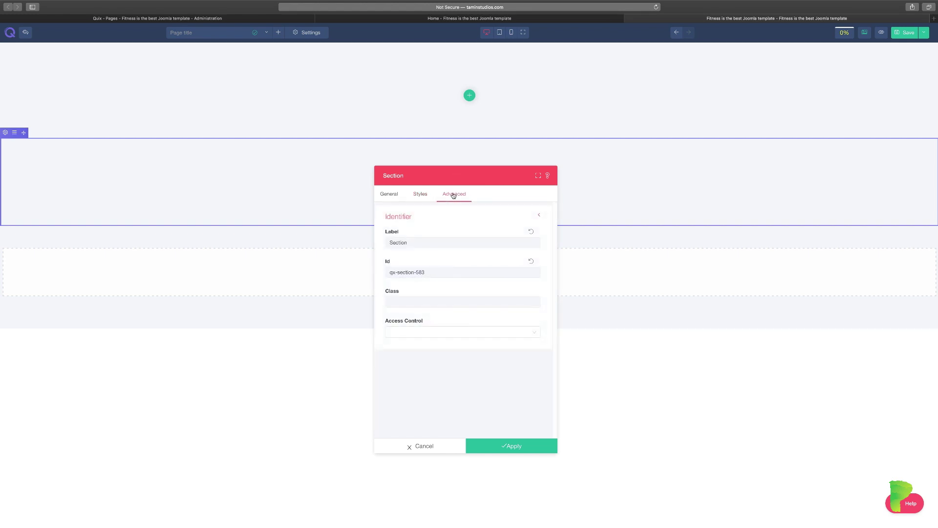
{"action": "left_click", "coordinate": [452, 447]}
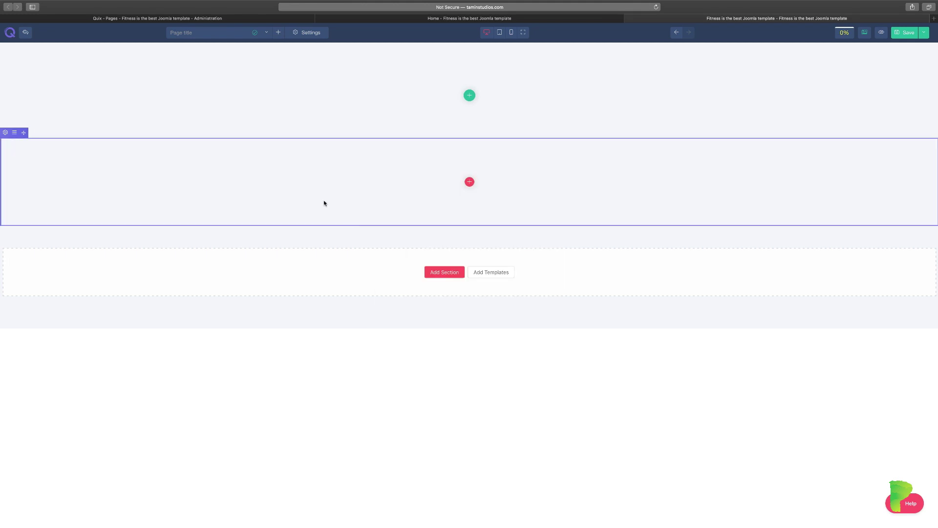
- Add an empty column to the section and bring up the Elements List for it
{"action": "left_click", "coordinate": [469, 95]}
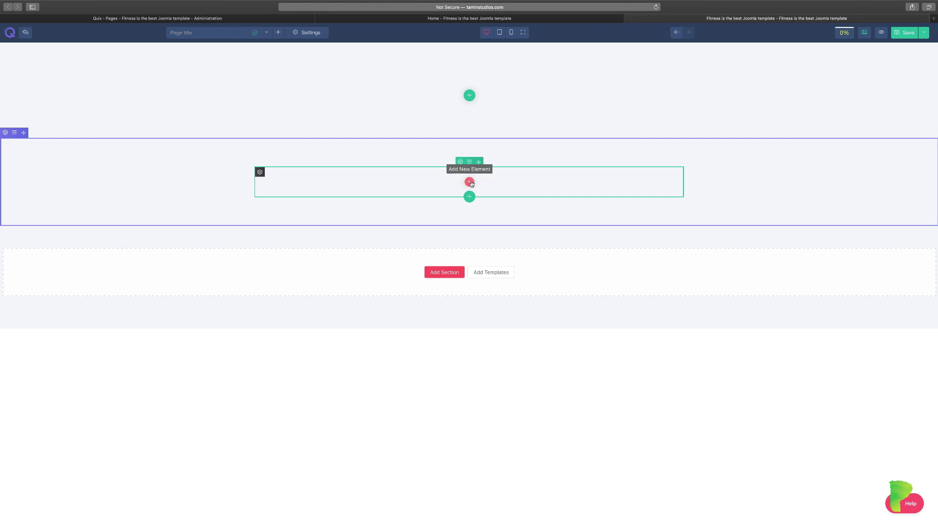
{"action": "left_click", "coordinate": [470, 183]}
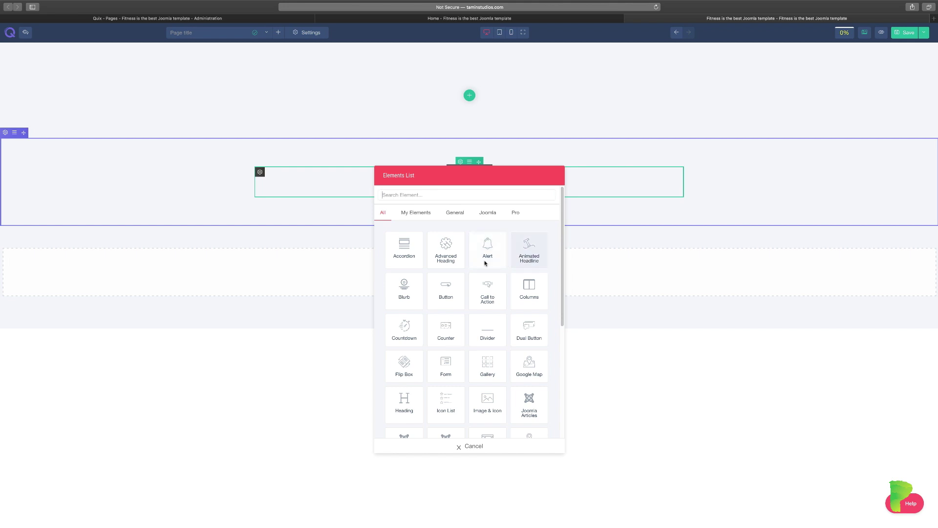
- Place an Accordion element in the column, review its Styles, behaviour and icon options, then cancel
{"action": "left_click", "coordinate": [414, 251]}
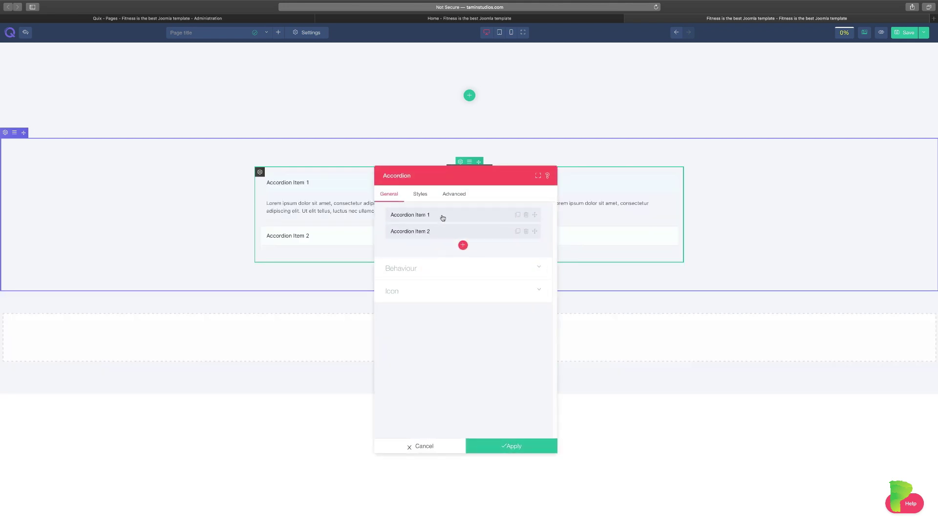
{"action": "left_click", "coordinate": [415, 194]}
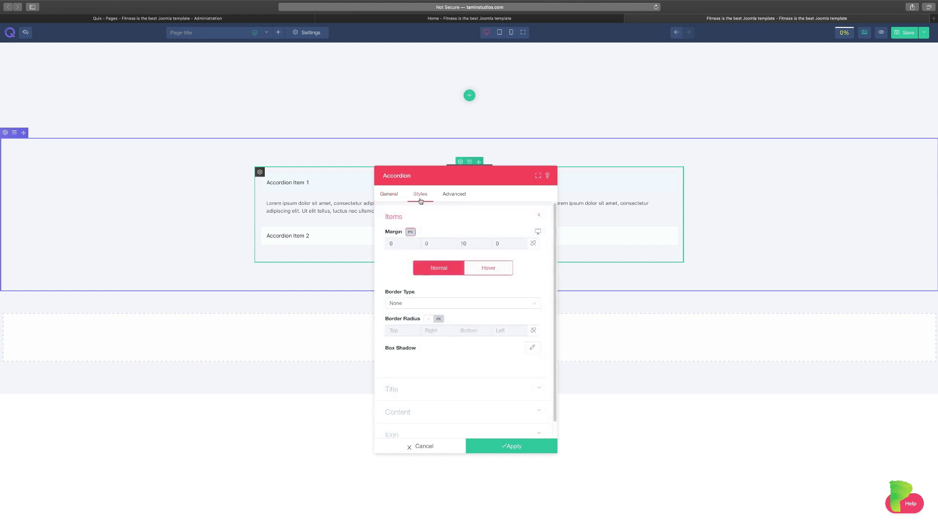
{"action": "left_click", "coordinate": [387, 195]}
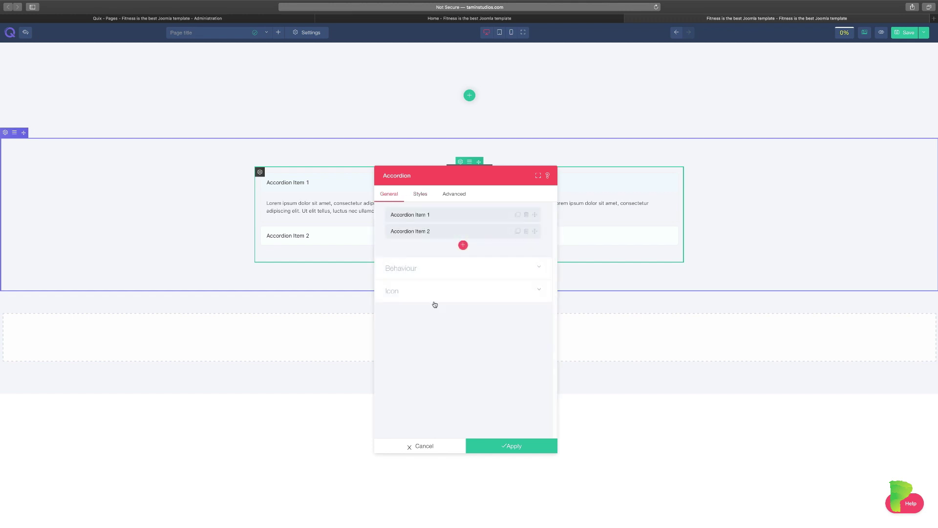
{"action": "left_click", "coordinate": [420, 272]}
{"action": "left_click", "coordinate": [411, 390]}
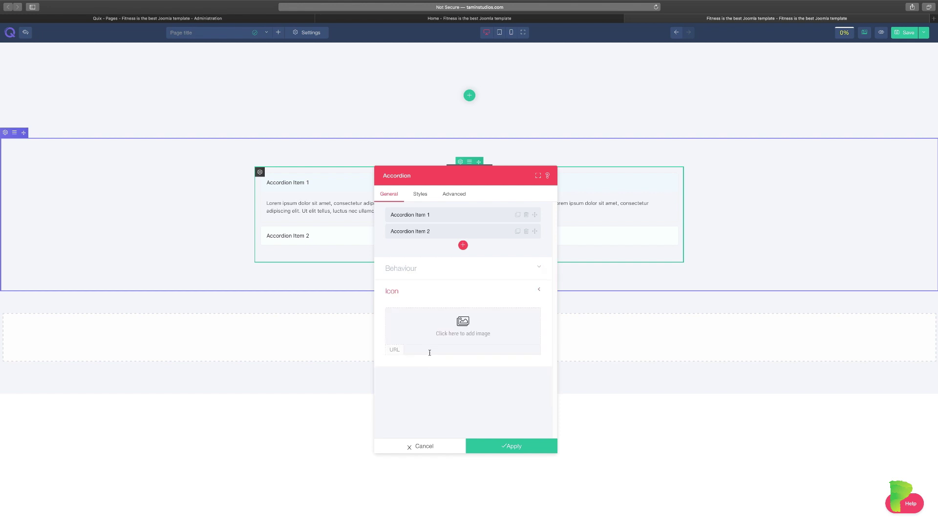
{"action": "left_click", "coordinate": [430, 446]}
{"action": "mouse_move", "coordinate": [435, 184]}
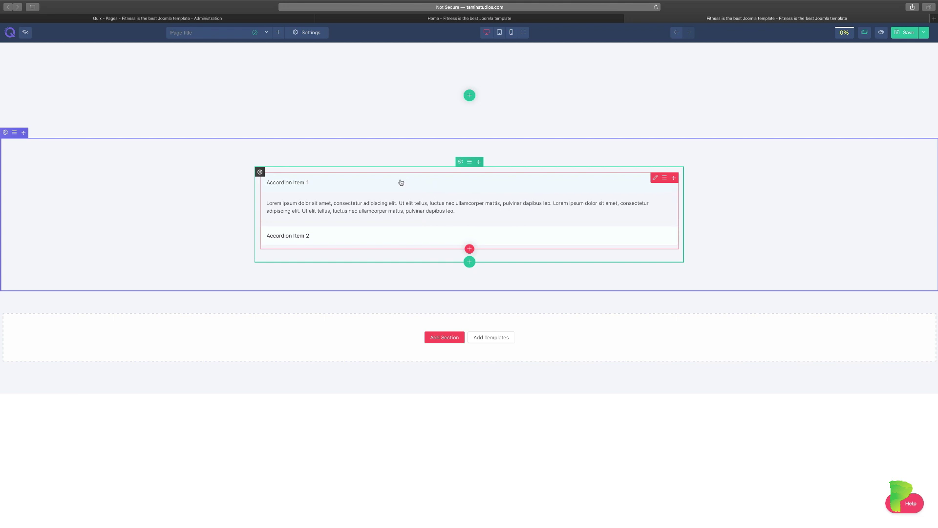
- Scroll through the live Home - Fitness page in its tab, then go back to the builder
{"action": "left_click", "coordinate": [266, 33]}
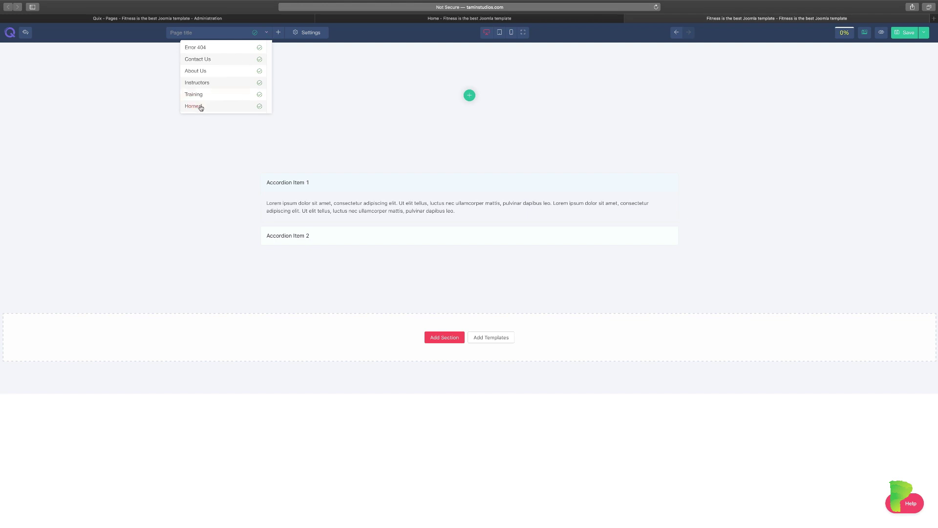
{"action": "left_click", "coordinate": [584, 19]}
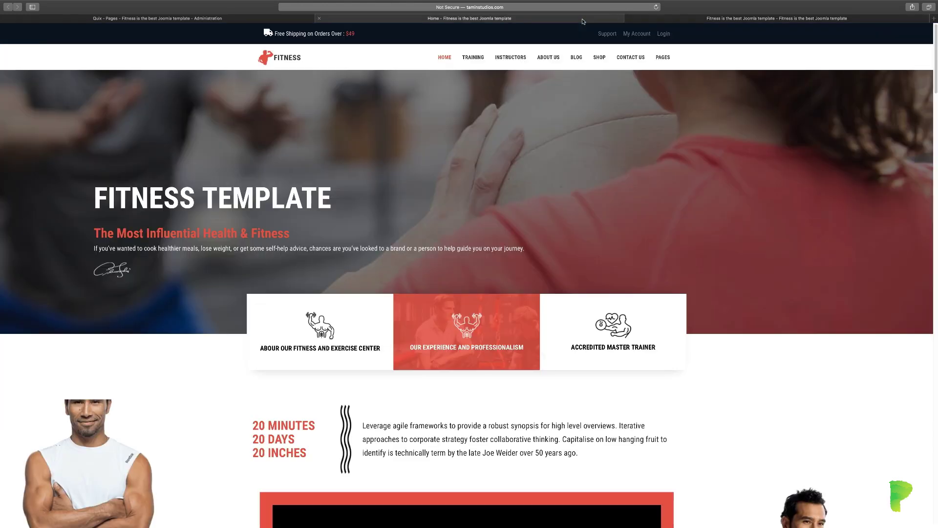
{"action": "scroll", "coordinate": [506, 272], "scroll_direction": "down", "scroll_amount": 5}
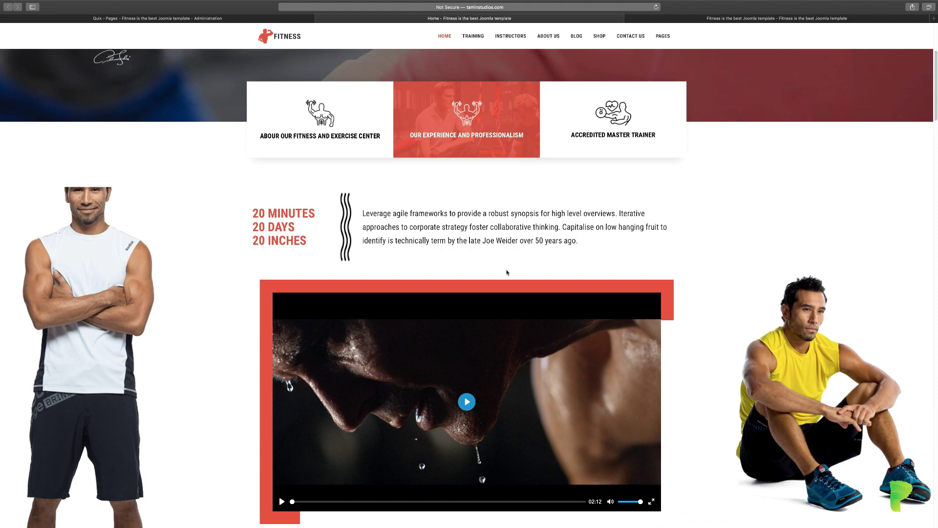
{"action": "scroll", "coordinate": [506, 272], "scroll_direction": "down", "scroll_amount": 20}
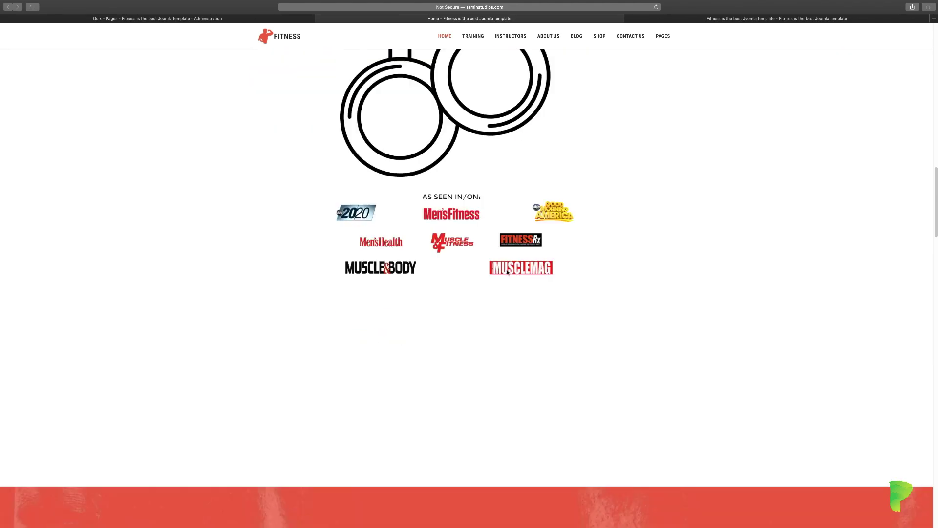
{"action": "scroll", "coordinate": [506, 272], "scroll_direction": "down", "scroll_amount": 20}
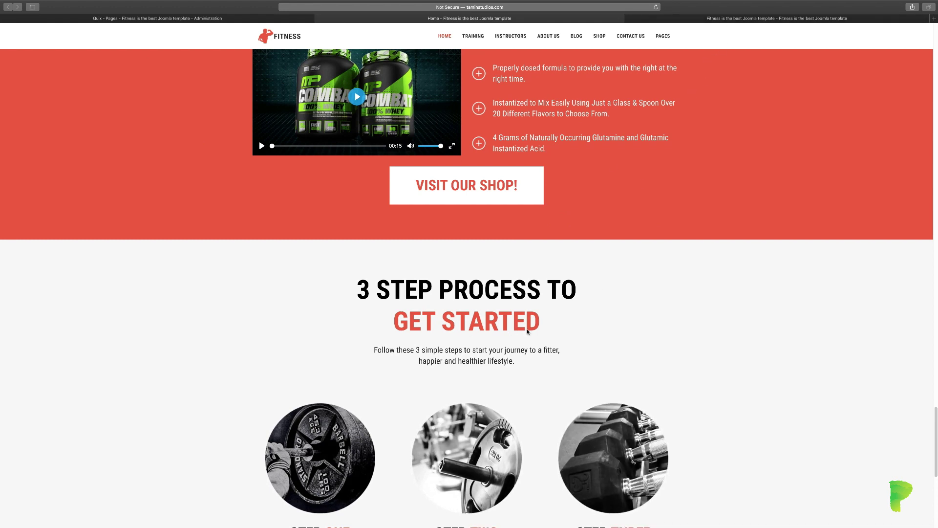
{"action": "left_click", "coordinate": [748, 20]}
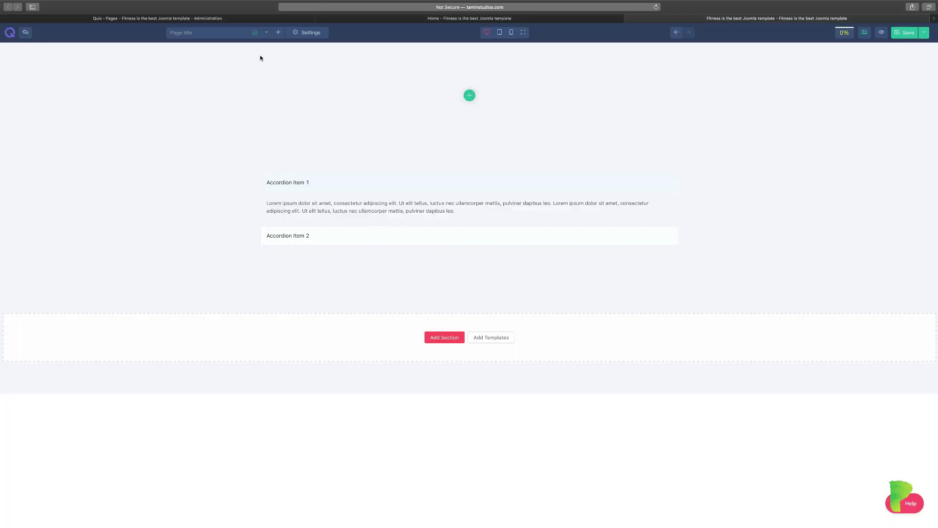
- Load Home 1 in the builder, leaving the accordion page, after a glance at the front end
{"action": "left_click", "coordinate": [267, 32]}
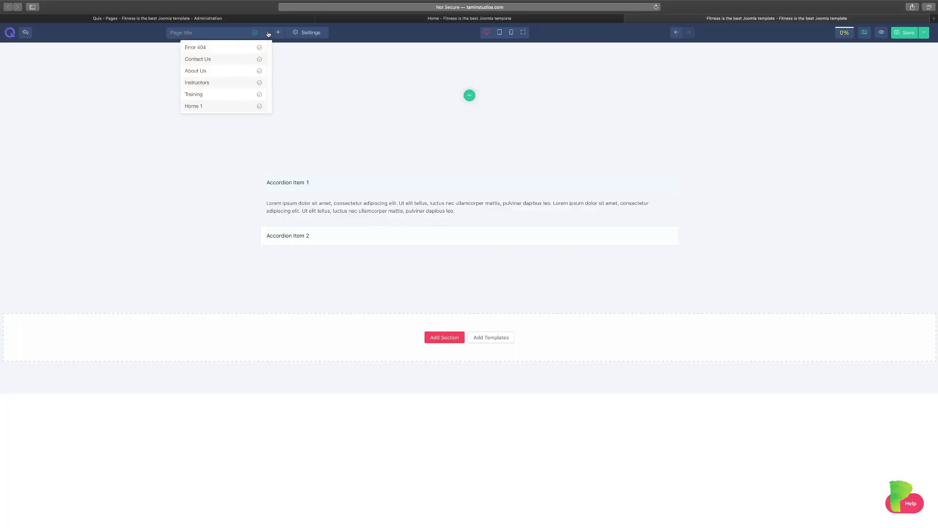
{"action": "left_click", "coordinate": [196, 107]}
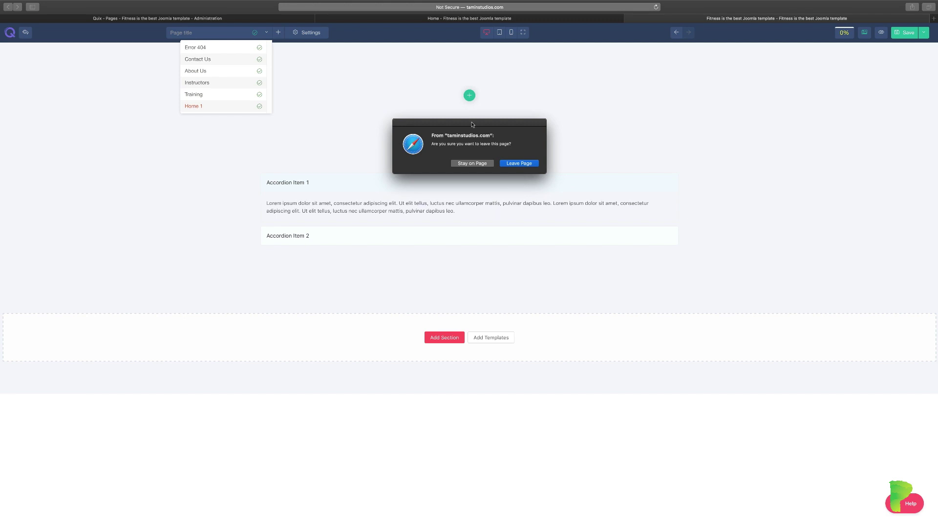
{"action": "left_click", "coordinate": [512, 164]}
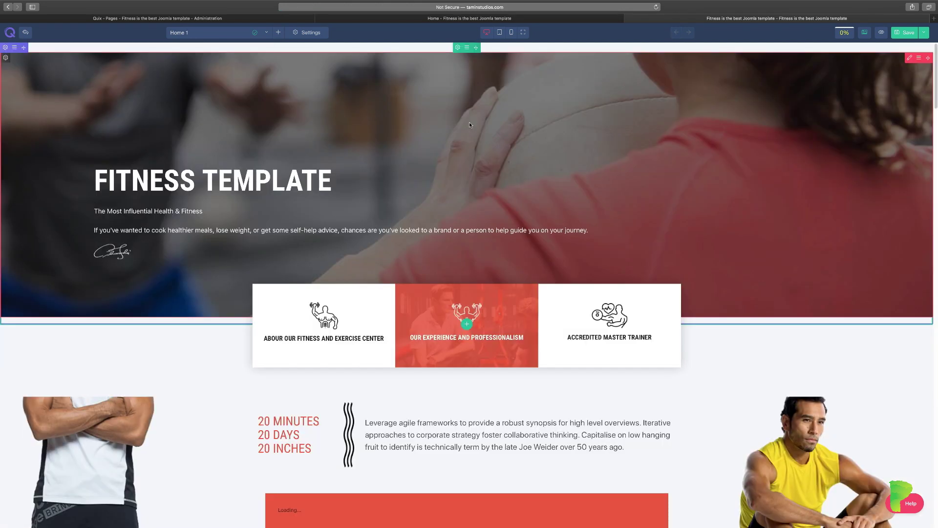
{"action": "left_click", "coordinate": [528, 18]}
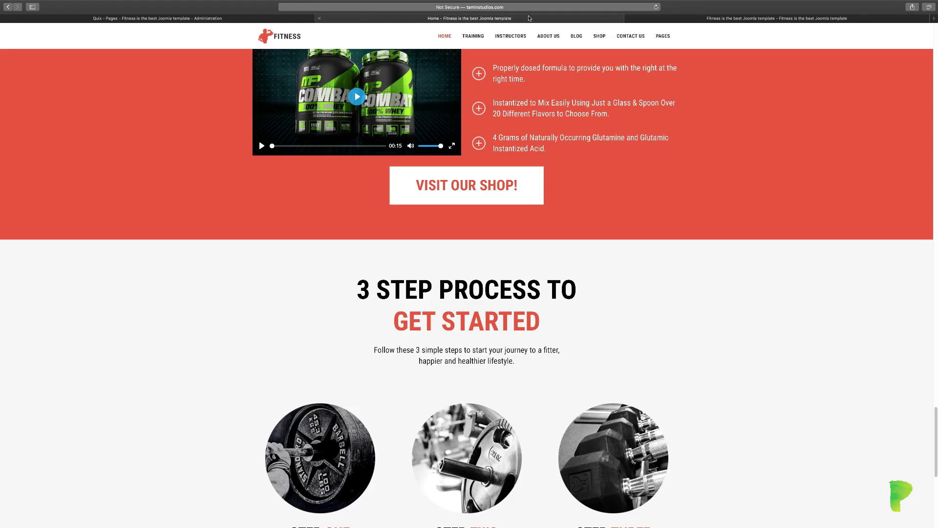
{"action": "scroll", "coordinate": [578, 156], "scroll_direction": "up", "scroll_amount": 15}
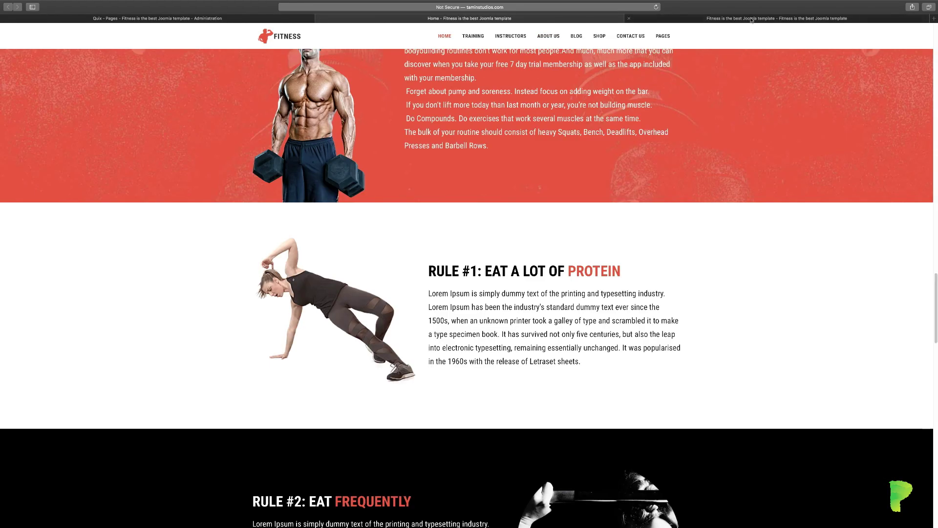
{"action": "key", "text": "ctrl+Tab"}
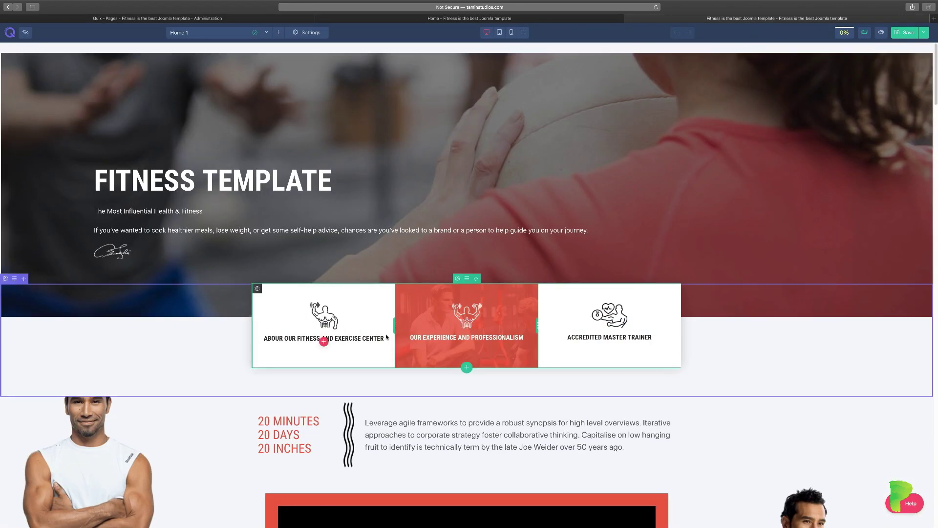
{"action": "scroll", "coordinate": [316, 79], "scroll_direction": "down", "scroll_amount": 3}
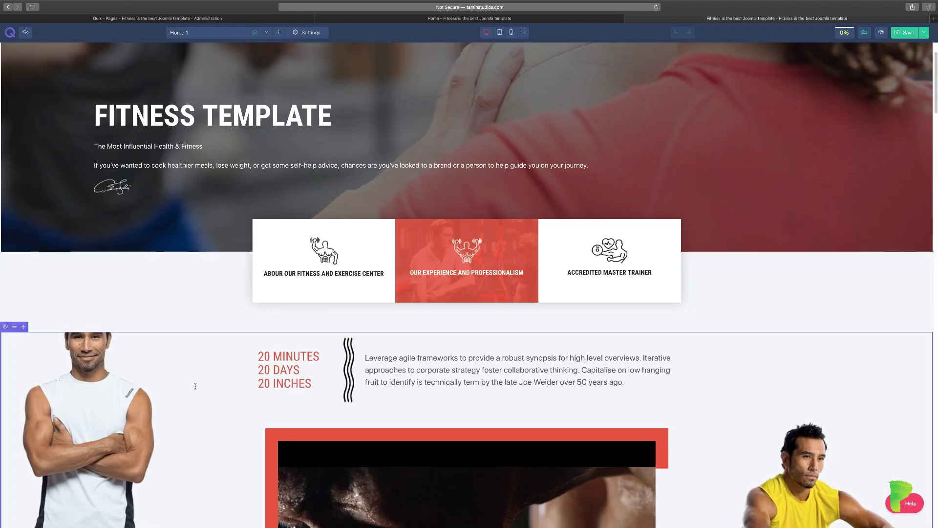
{"action": "scroll", "coordinate": [195, 386], "scroll_direction": "down", "scroll_amount": 3}
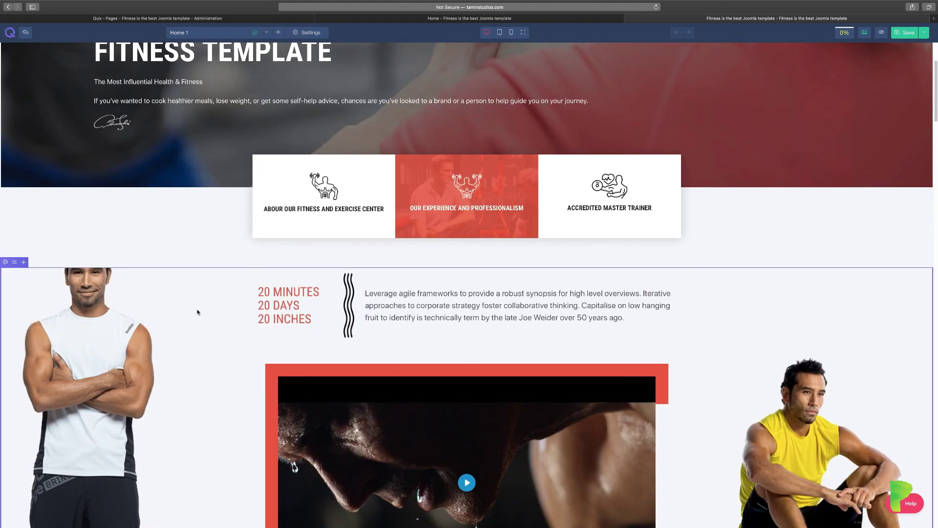
{"action": "scroll", "coordinate": [198, 312], "scroll_direction": "down", "scroll_amount": 6}
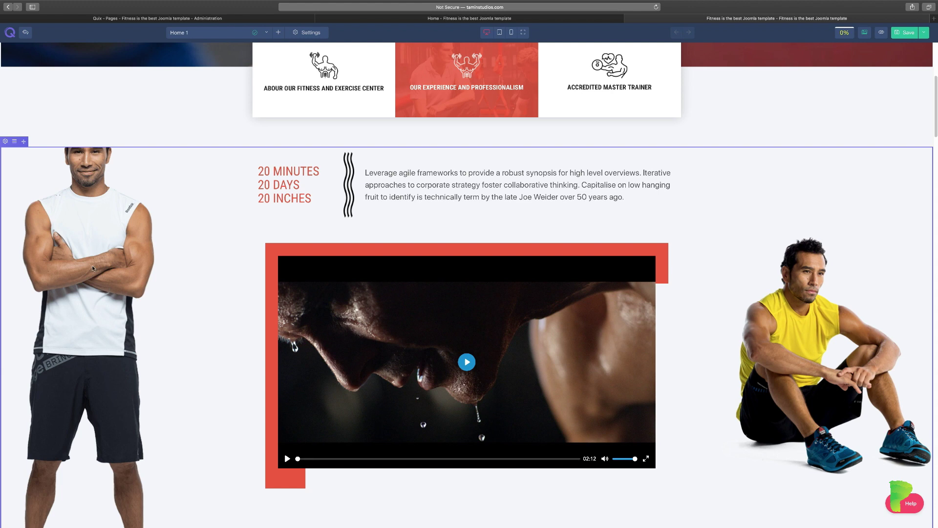
{"action": "scroll", "coordinate": [92, 265], "scroll_direction": "down", "scroll_amount": 6}
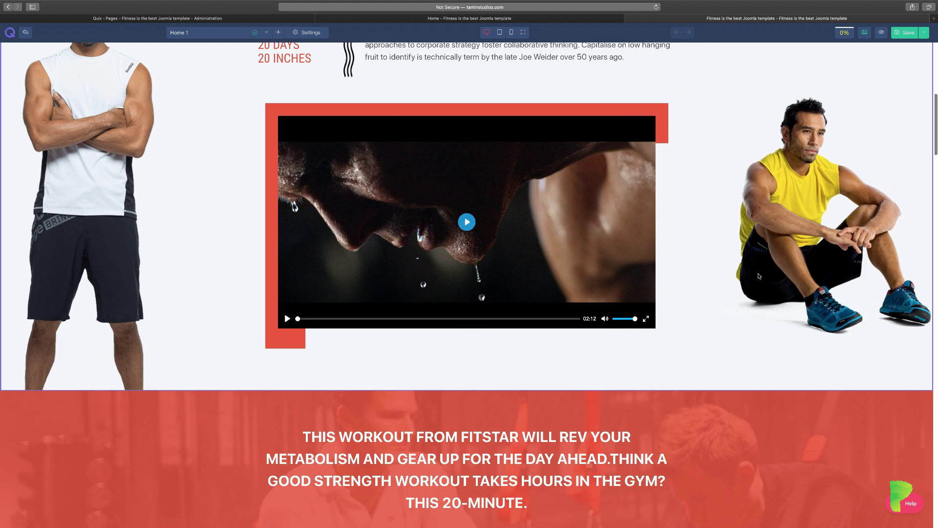
{"action": "scroll", "coordinate": [758, 276], "scroll_direction": "down", "scroll_amount": 8}
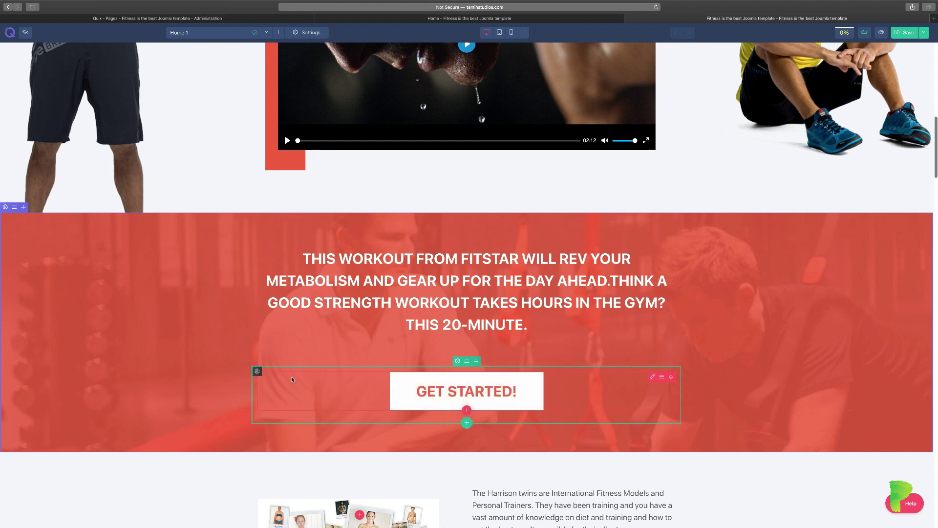
{"action": "scroll", "coordinate": [293, 375], "scroll_direction": "down", "scroll_amount": 6}
{"action": "scroll", "coordinate": [294, 375], "scroll_direction": "down", "scroll_amount": 2}
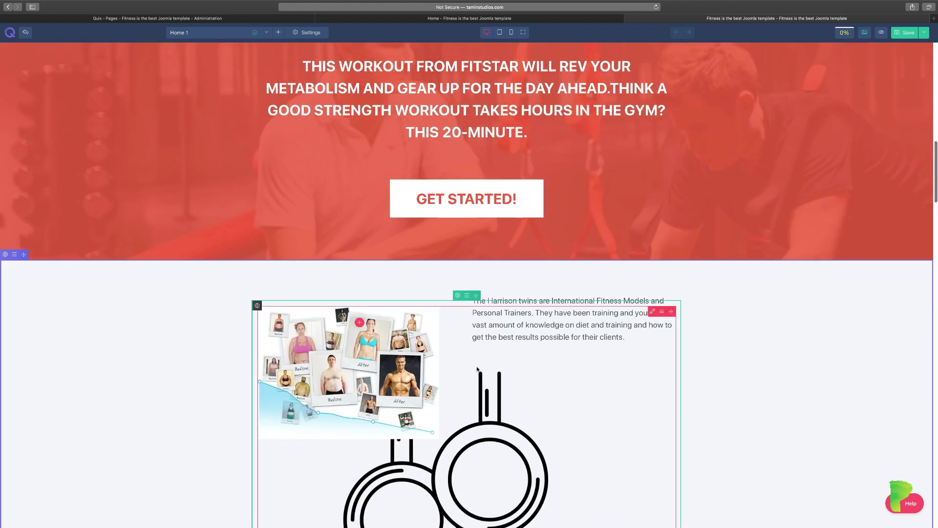
{"action": "scroll", "coordinate": [511, 277], "scroll_direction": "down", "scroll_amount": 4}
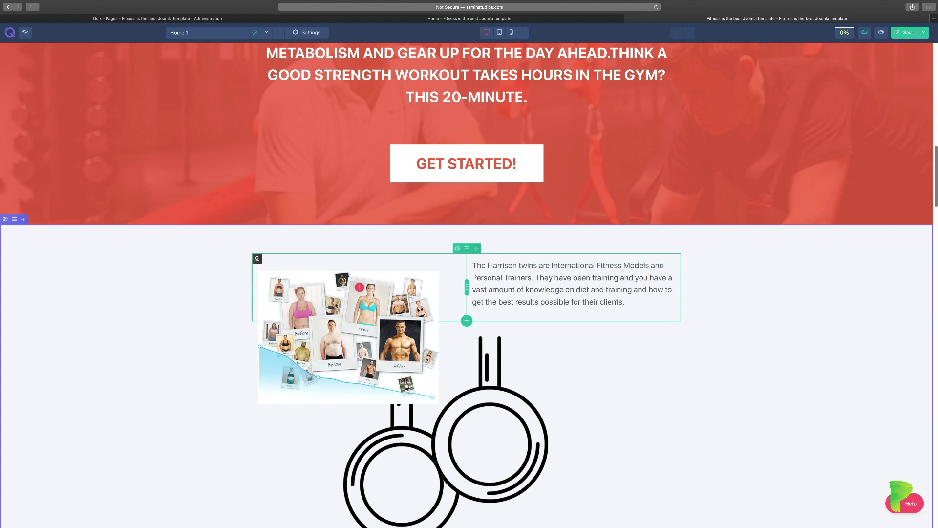
{"action": "scroll", "coordinate": [506, 342], "scroll_direction": "down", "scroll_amount": 15}
{"action": "scroll", "coordinate": [503, 378], "scroll_direction": "down", "scroll_amount": 3}
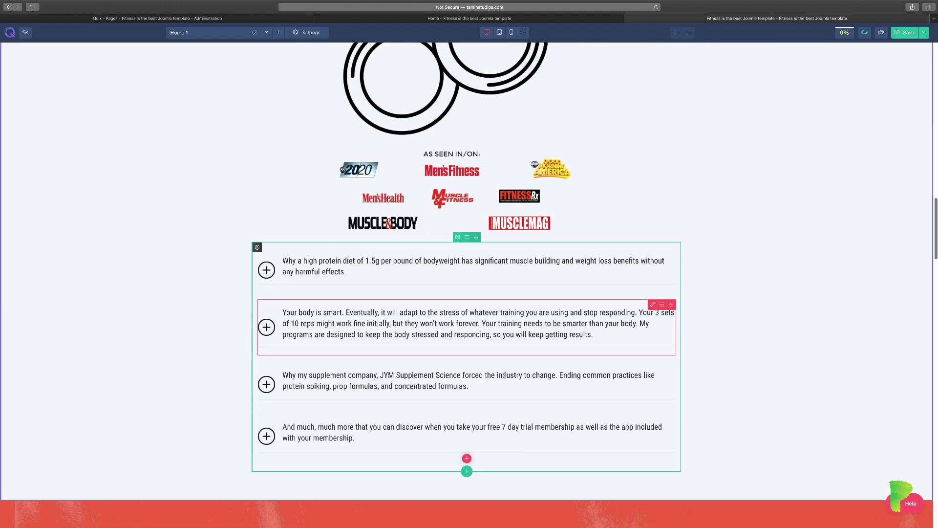
{"action": "scroll", "coordinate": [362, 423], "scroll_direction": "down", "scroll_amount": 6}
{"action": "scroll", "coordinate": [361, 423], "scroll_direction": "up", "scroll_amount": 20}
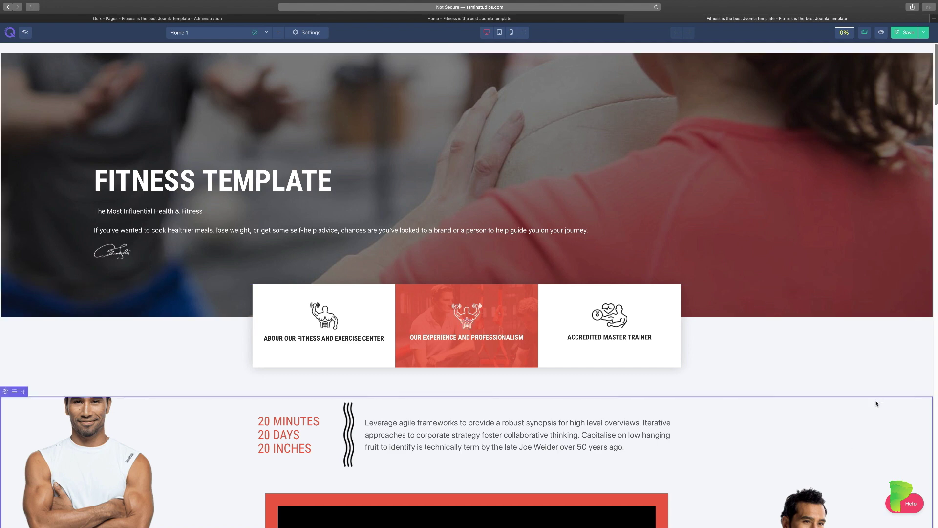
{"action": "scroll", "coordinate": [877, 405], "scroll_direction": "down", "scroll_amount": 2}
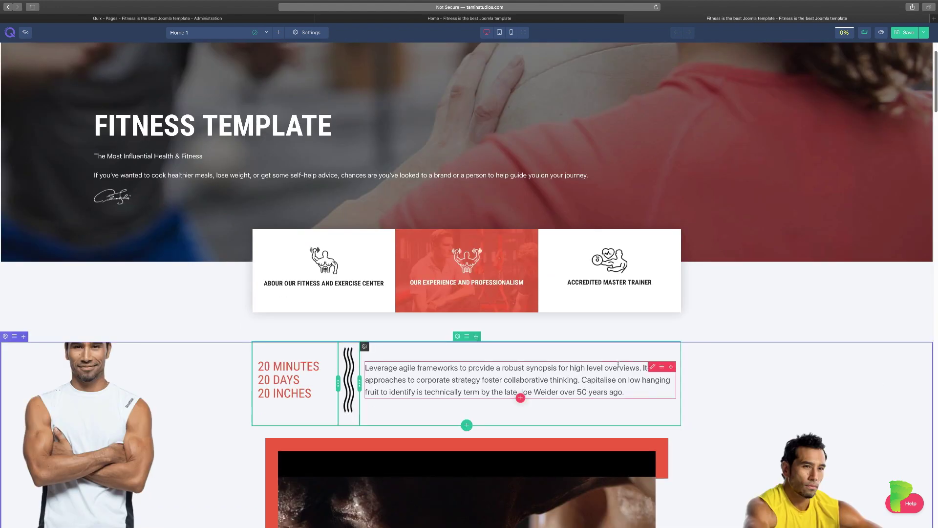
{"action": "scroll", "coordinate": [653, 367], "scroll_direction": "down", "scroll_amount": 2}
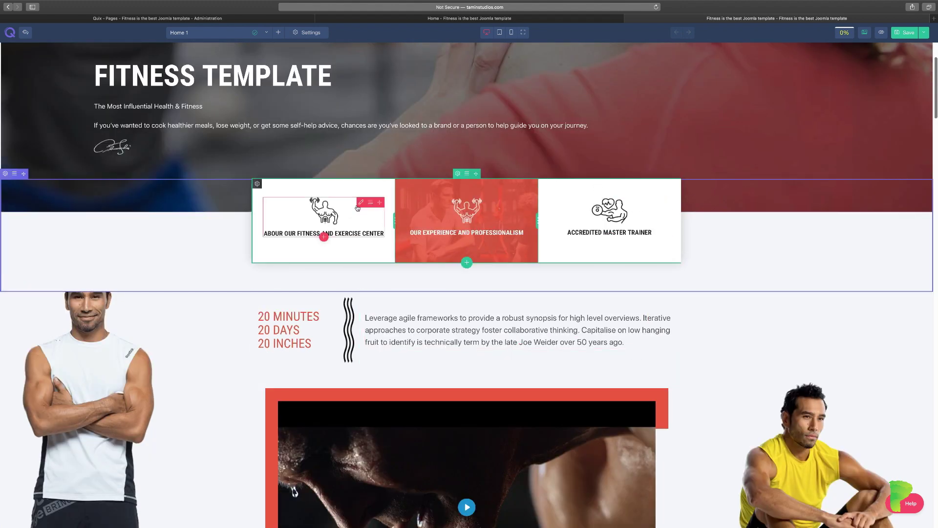
{"action": "scroll", "coordinate": [811, 307], "scroll_direction": "up", "scroll_amount": 4}
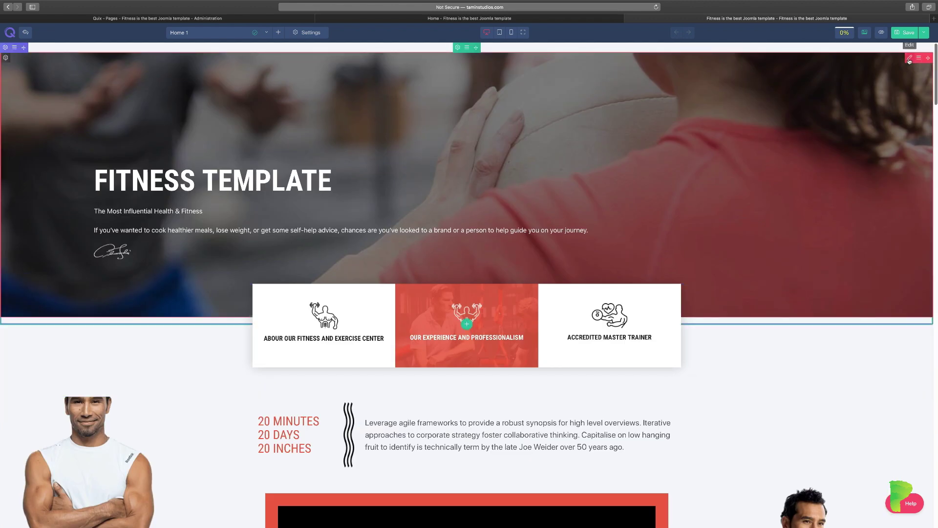
- Retitle the Fitness Template slide in the hero slider to 'Quix Template'
{"action": "left_click", "coordinate": [909, 58]}
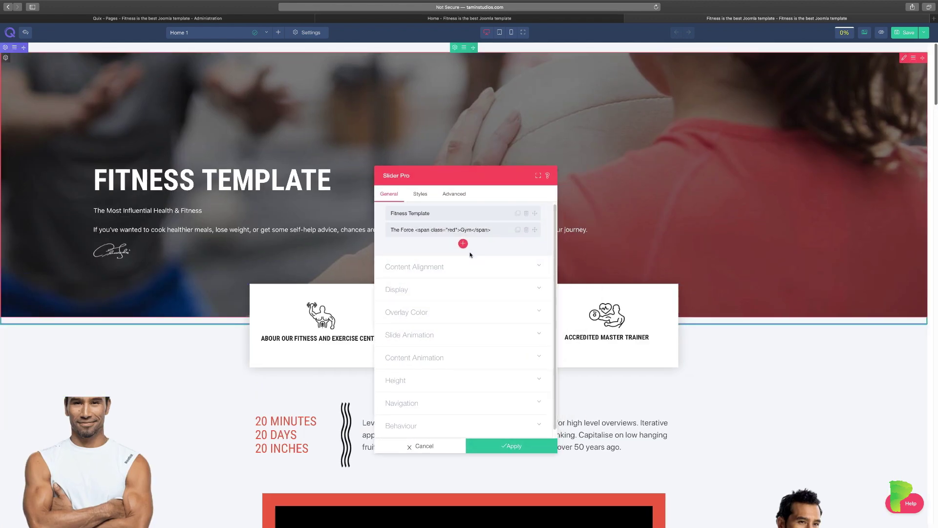
{"action": "left_click_drag", "start_coordinate": [501, 179], "coordinate": [681, 197]}
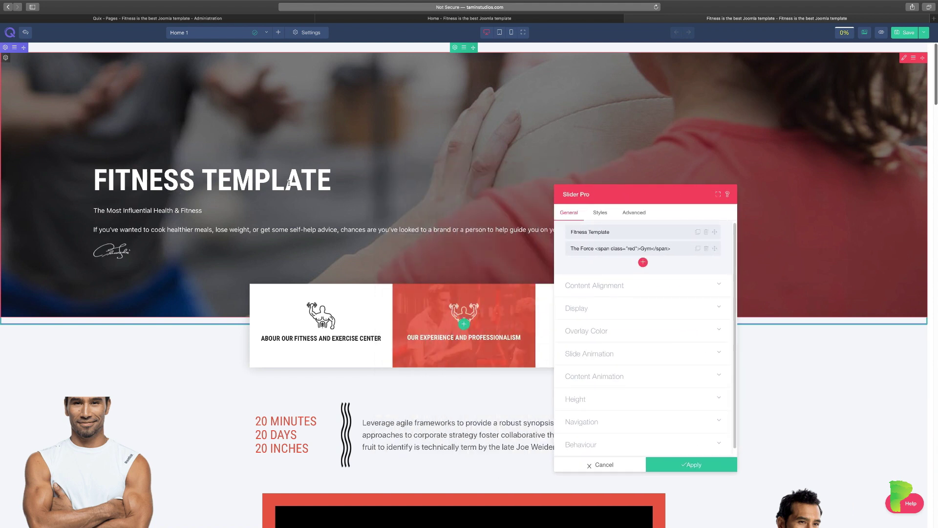
{"action": "left_click", "coordinate": [644, 236]}
{"action": "triple_click", "coordinate": [611, 261]}
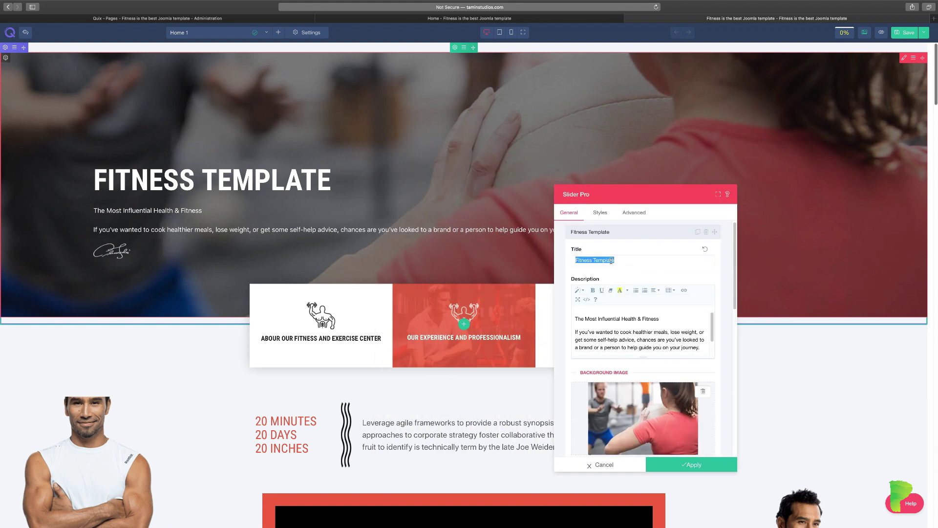
{"action": "type", "text": "Quix Templte"}
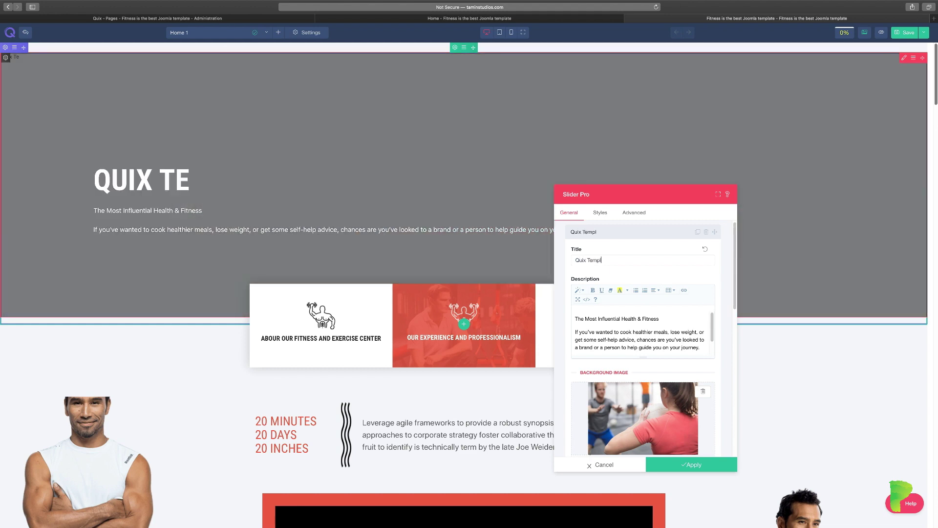
{"action": "key", "text": "BackSpace"}
{"action": "key", "text": "BackSpace"}
{"action": "type", "text": "ate"}
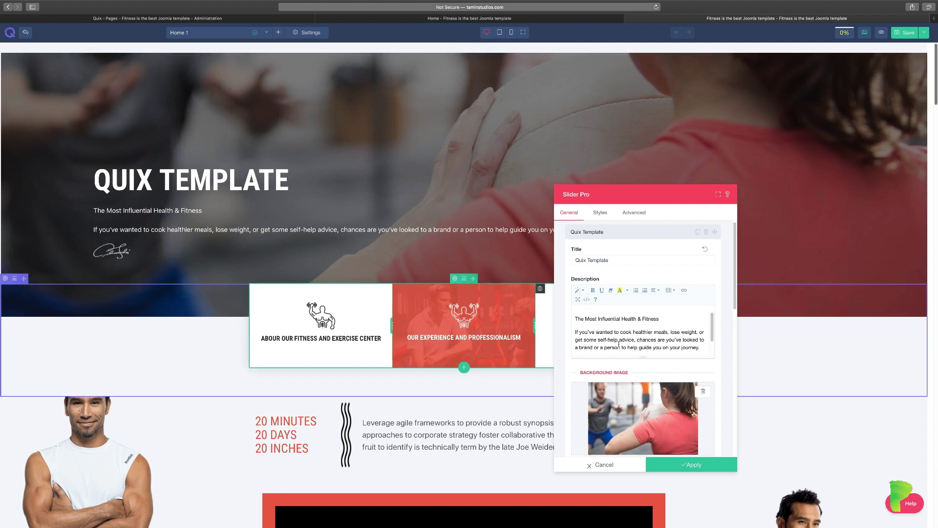
- Check the slider's content alignment options and apply the new slide title
{"action": "scroll", "coordinate": [664, 345], "scroll_direction": "down", "scroll_amount": 1}
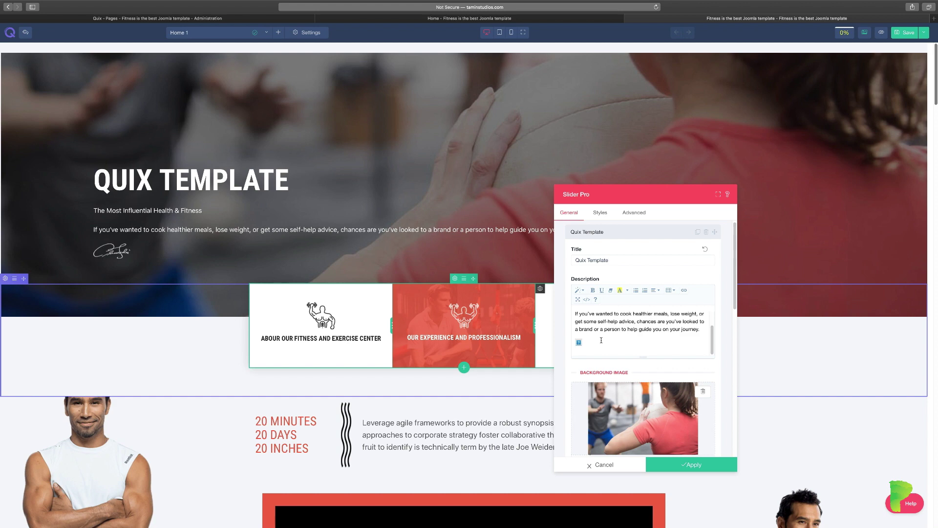
{"action": "scroll", "coordinate": [645, 391], "scroll_direction": "down", "scroll_amount": 2}
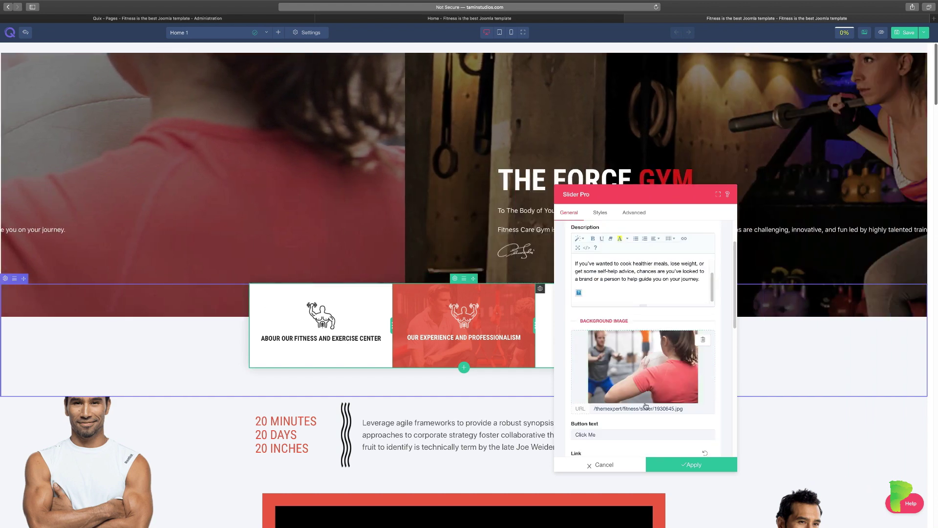
{"action": "scroll", "coordinate": [645, 395], "scroll_direction": "down", "scroll_amount": 5}
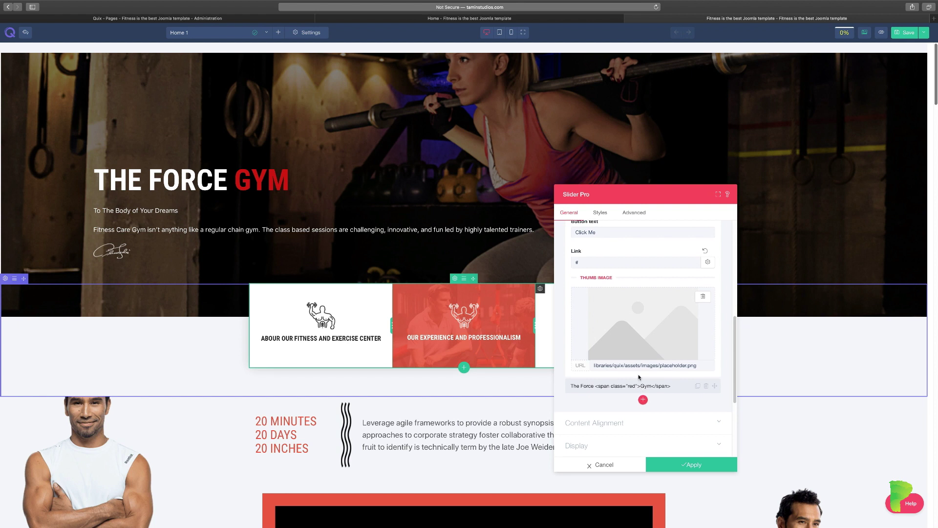
{"action": "scroll", "coordinate": [640, 390], "scroll_direction": "down", "scroll_amount": 4}
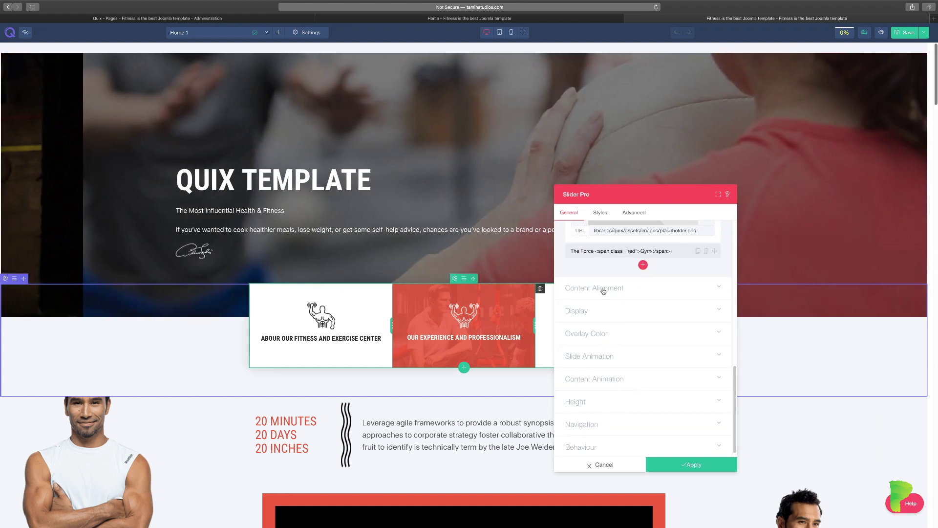
{"action": "left_click", "coordinate": [602, 289]}
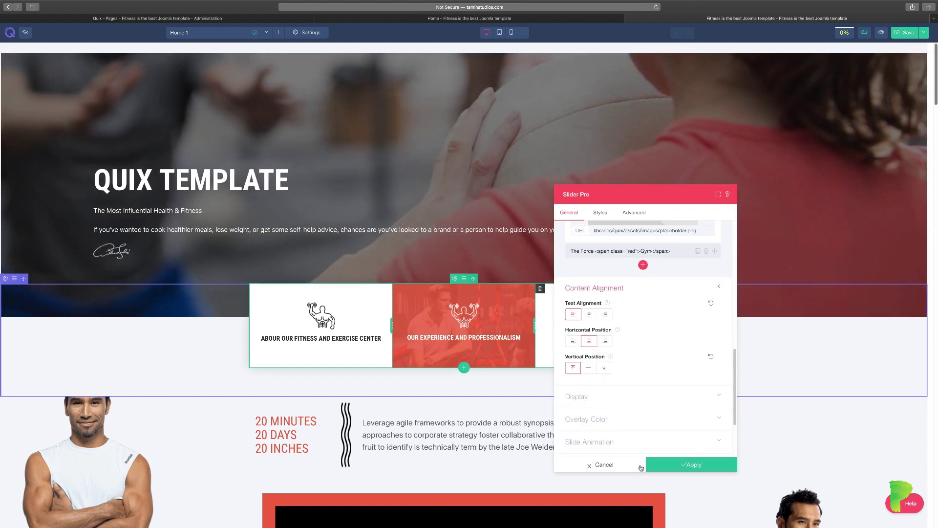
{"action": "left_click", "coordinate": [697, 464]}
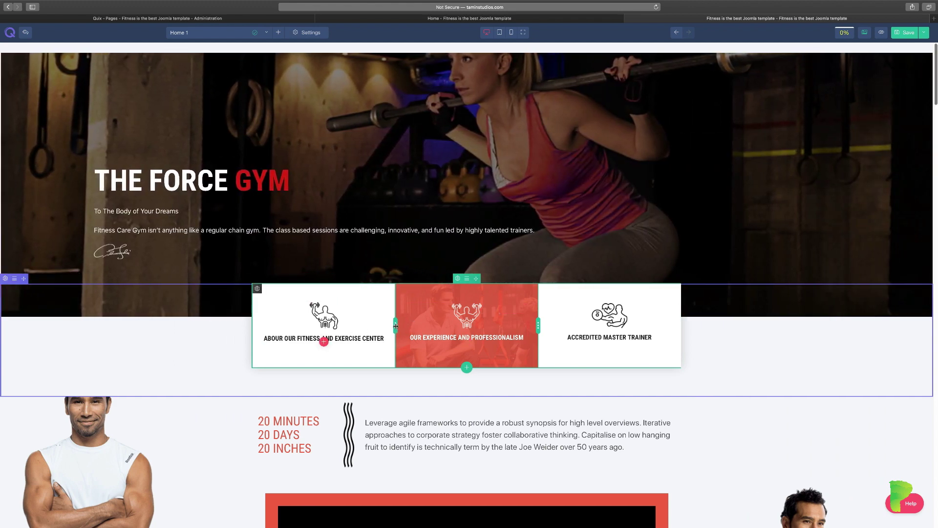
- Drag the feature column dividers so the middle column reads 45.13% and the right 29.20%
{"action": "left_click_drag", "start_coordinate": [394, 326], "coordinate": [358, 341]}
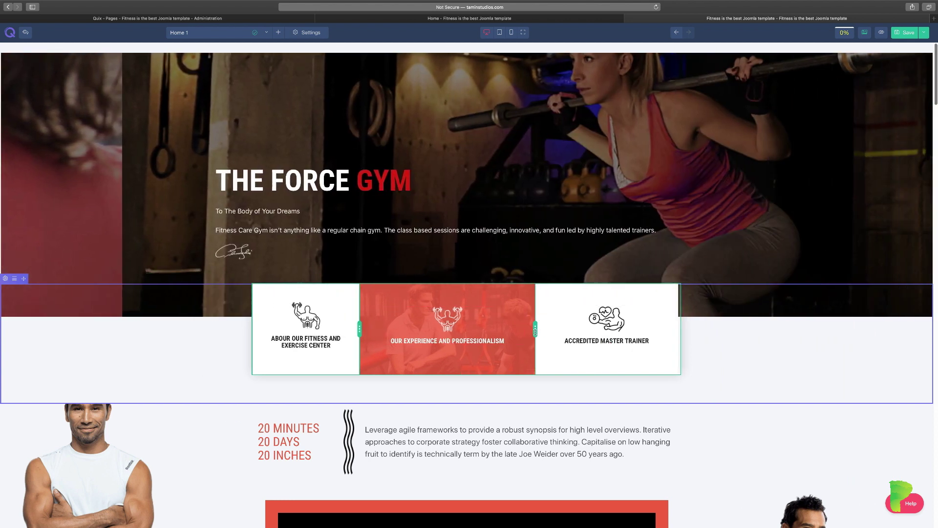
{"action": "left_click_drag", "start_coordinate": [538, 329], "coordinate": [583, 375]}
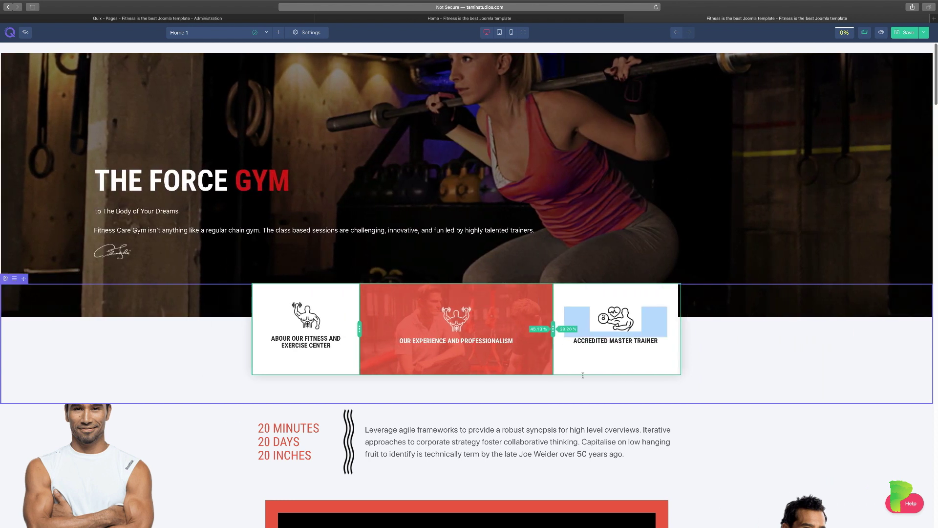
{"action": "scroll", "coordinate": [588, 391], "scroll_direction": "down", "scroll_amount": 10}
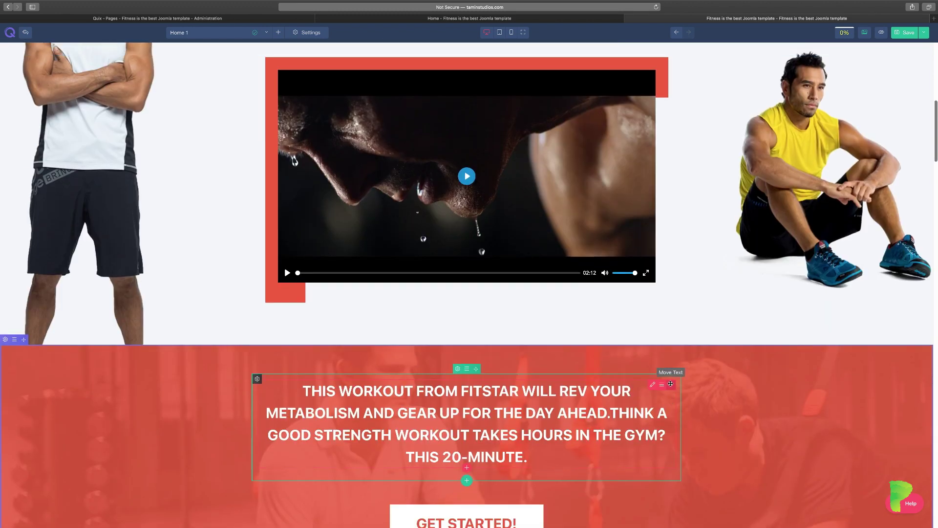
{"action": "scroll", "coordinate": [669, 385], "scroll_direction": "down", "scroll_amount": 2}
{"action": "scroll", "coordinate": [620, 382], "scroll_direction": "down", "scroll_amount": 1}
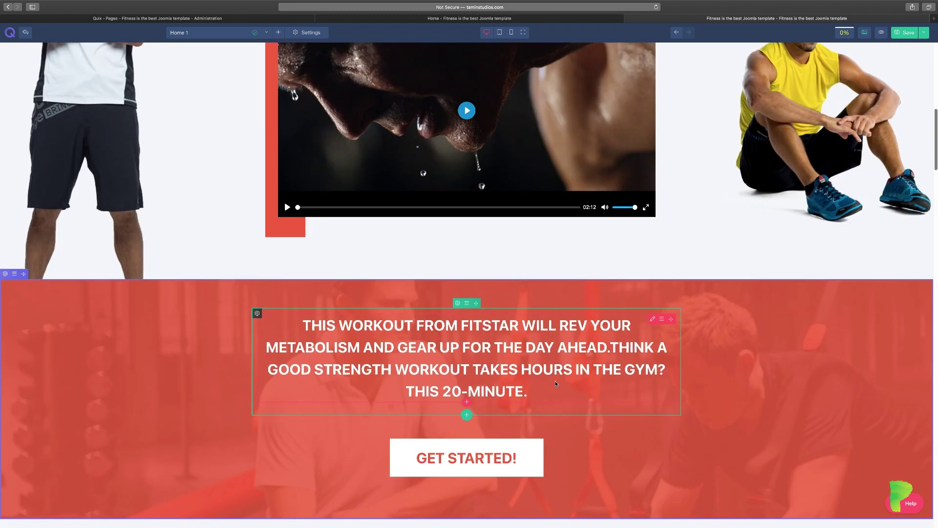
{"action": "scroll", "coordinate": [555, 384], "scroll_direction": "down", "scroll_amount": 6}
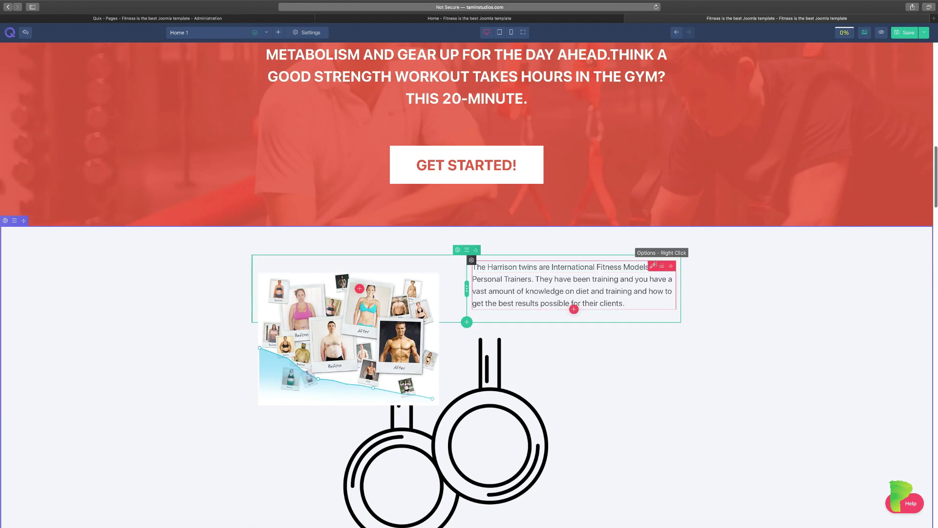
{"action": "scroll", "coordinate": [722, 386], "scroll_direction": "down", "scroll_amount": 6}
{"action": "scroll", "coordinate": [724, 386], "scroll_direction": "up", "scroll_amount": 20}
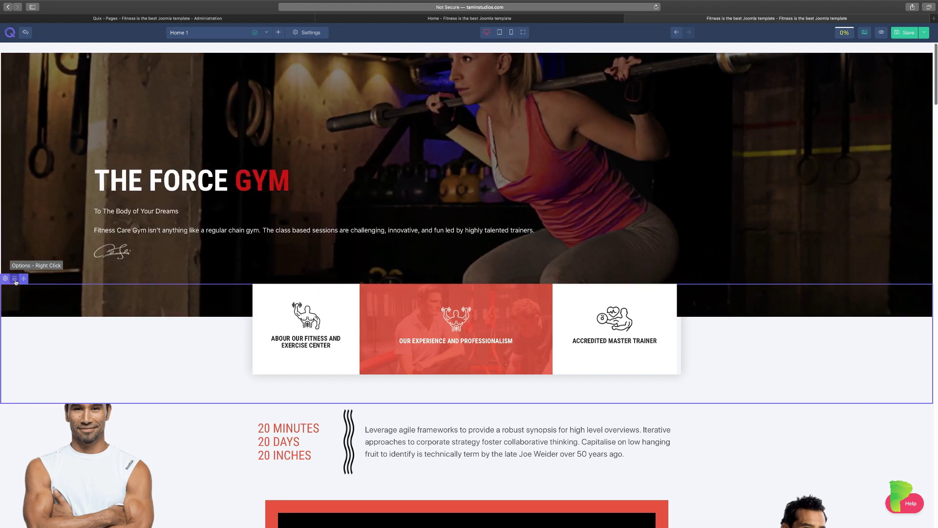
- Review the feature section's settings without changes, then duplicate the section
{"action": "left_click", "coordinate": [15, 281]}
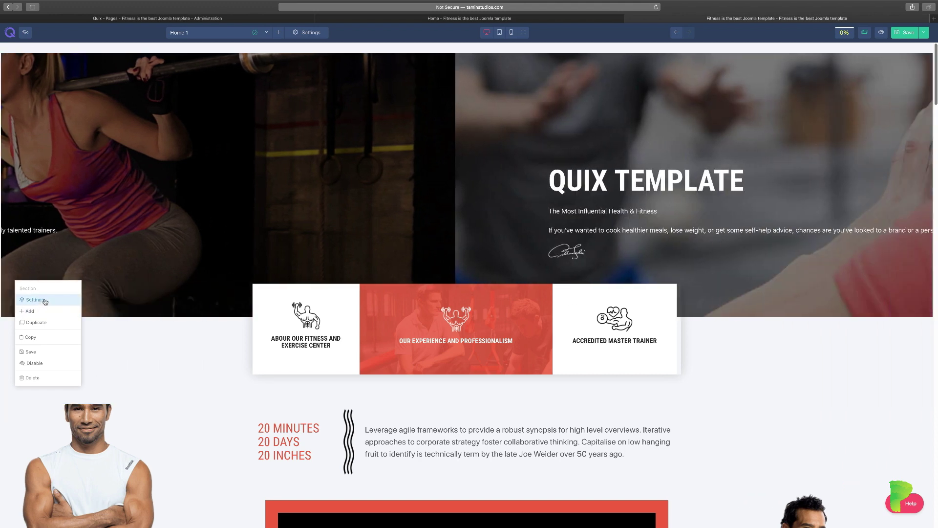
{"action": "left_click", "coordinate": [34, 299]}
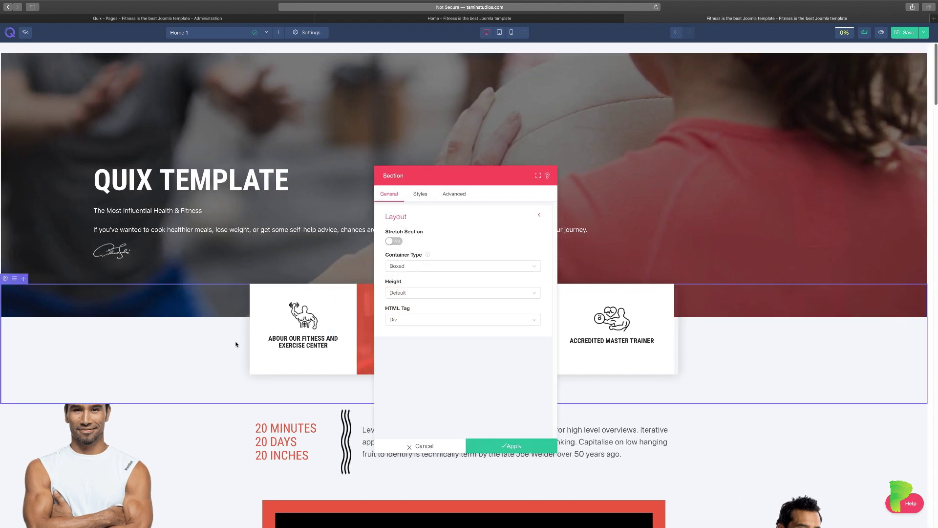
{"action": "left_click", "coordinate": [428, 200]}
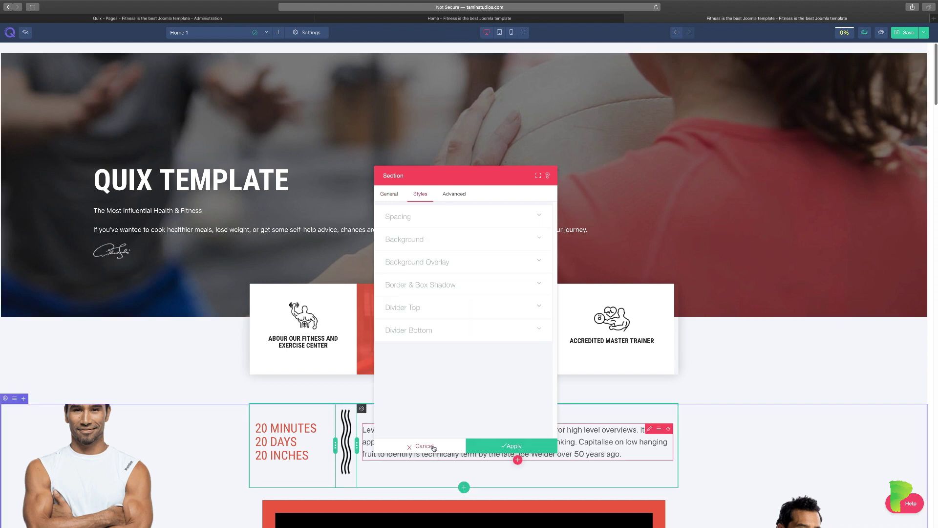
{"action": "left_click", "coordinate": [432, 446]}
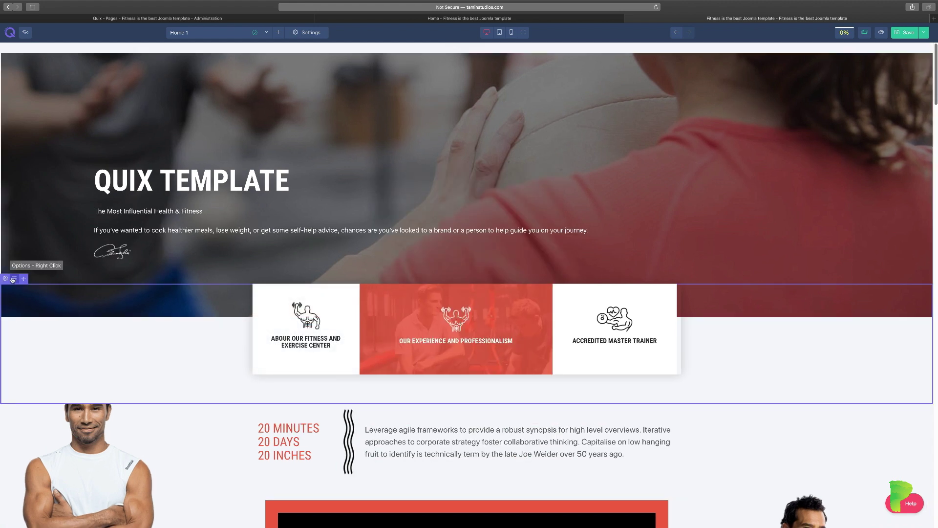
{"action": "left_click", "coordinate": [14, 274]}
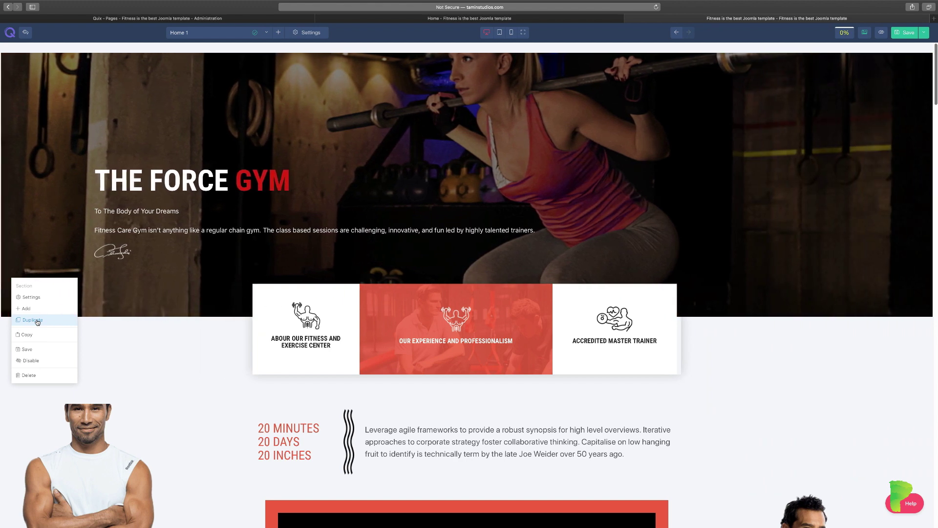
{"action": "left_click", "coordinate": [37, 321]}
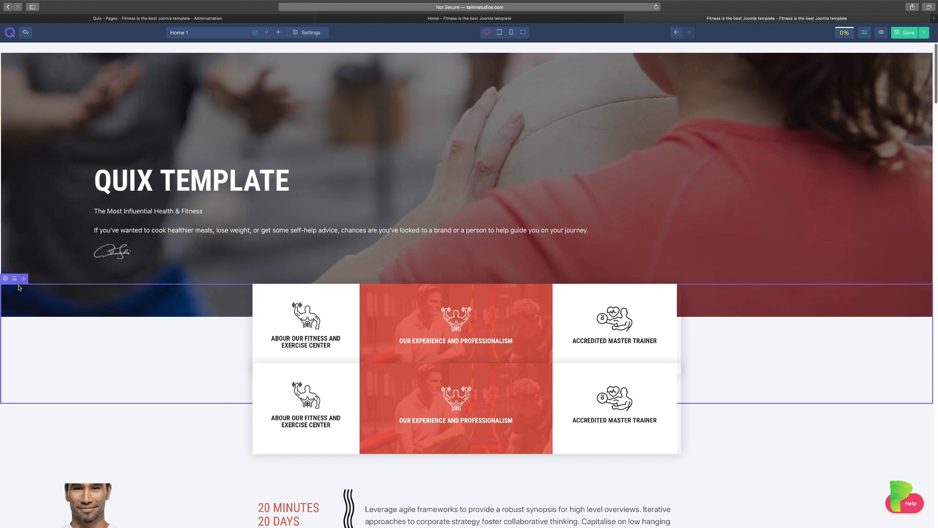
- Disable one of the duplicated feature-cards sections from its options menu
{"action": "left_click", "coordinate": [15, 280]}
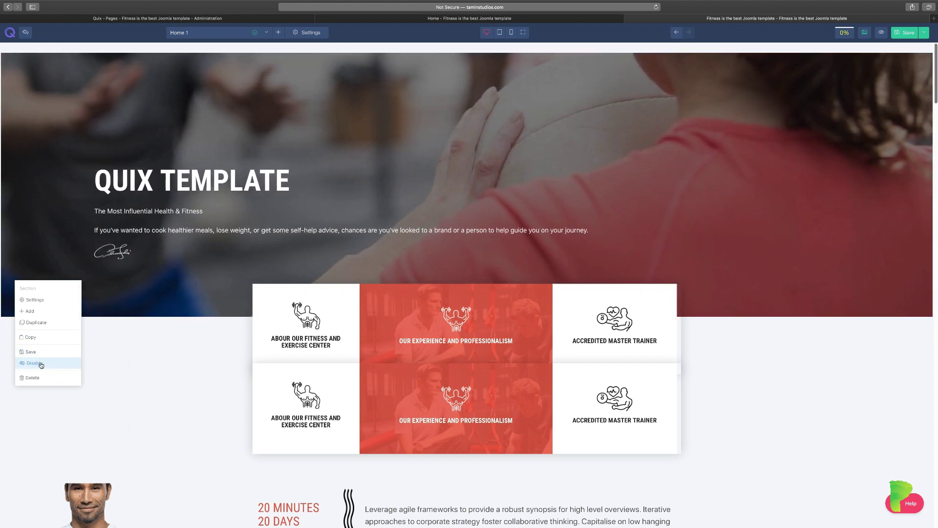
{"action": "left_click", "coordinate": [41, 364]}
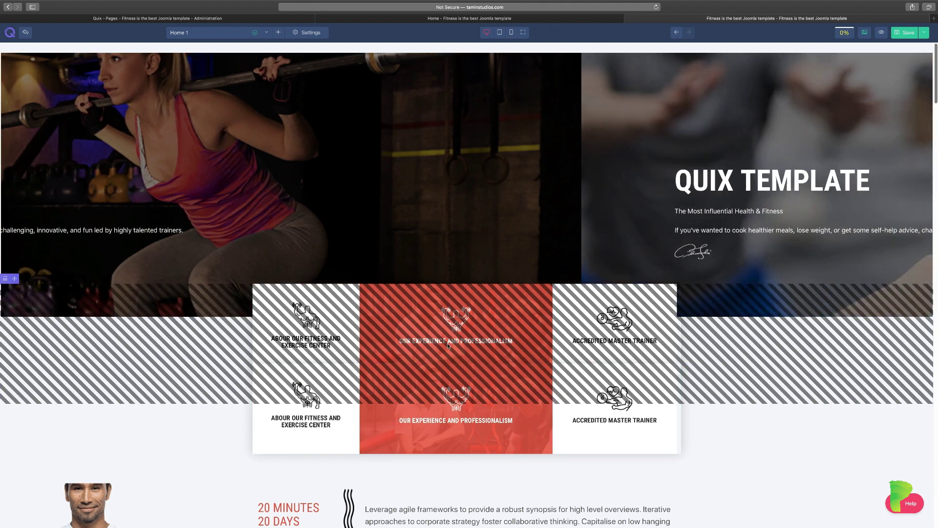
{"action": "scroll", "coordinate": [512, 374], "scroll_direction": "down", "scroll_amount": 2}
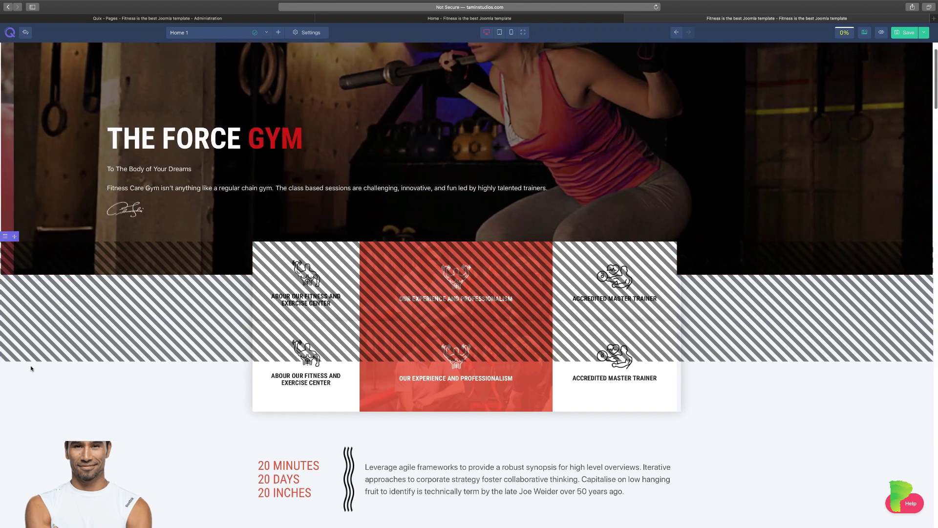
- Delete the Harrison twins section from its options menu
{"action": "scroll", "coordinate": [37, 384], "scroll_direction": "down", "scroll_amount": 10}
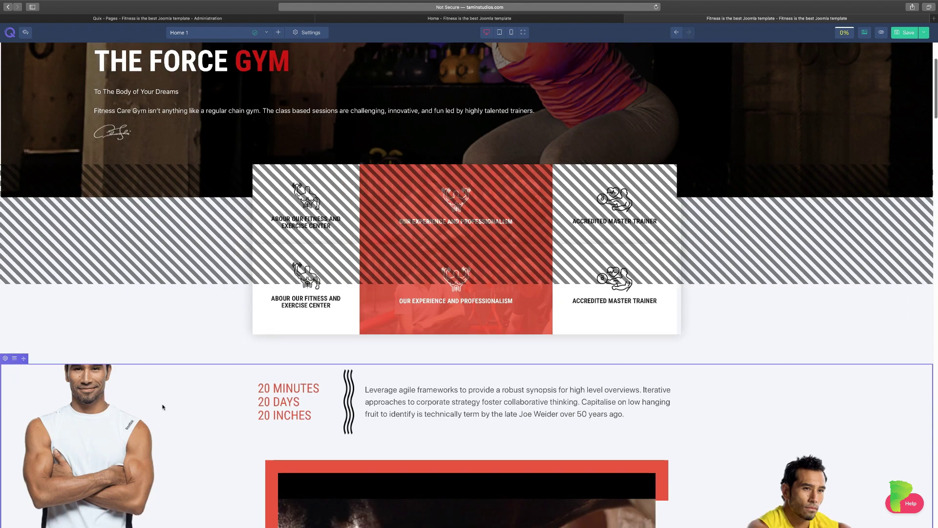
{"action": "scroll", "coordinate": [163, 406], "scroll_direction": "down", "scroll_amount": 10}
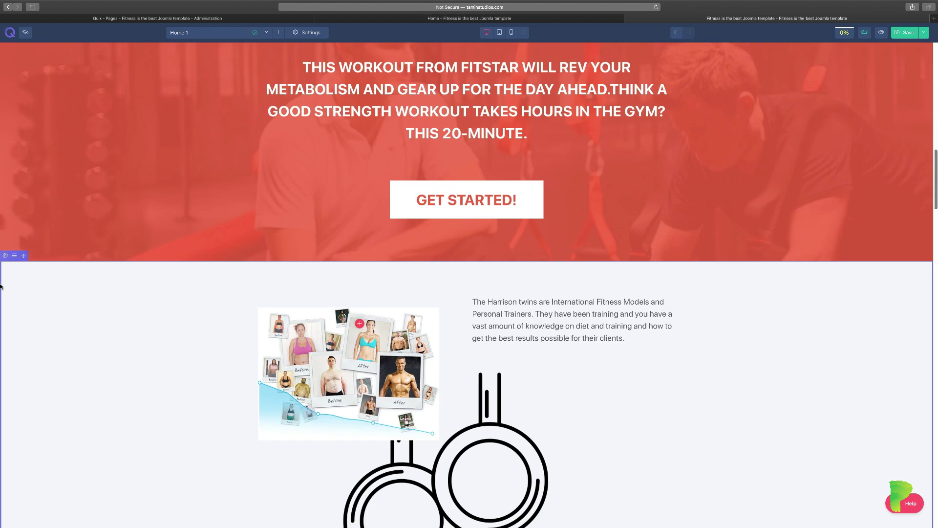
{"action": "left_click", "coordinate": [15, 256]}
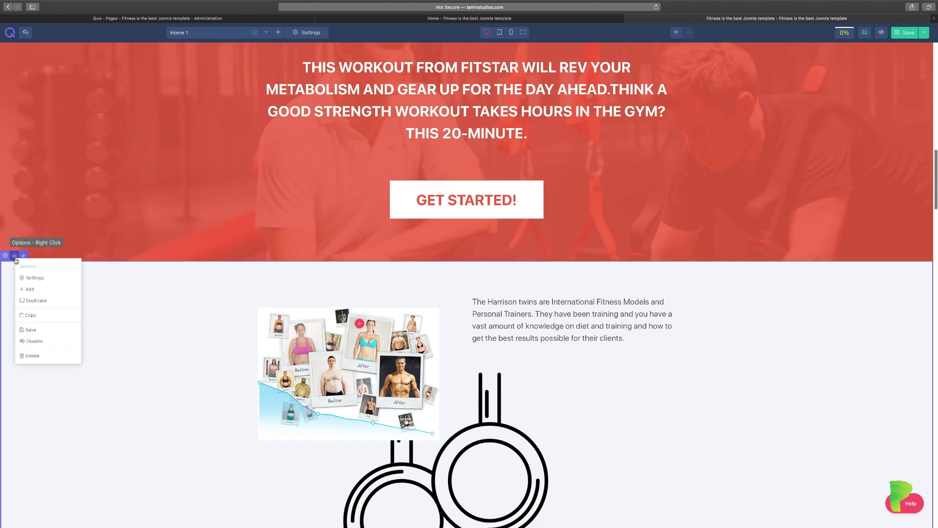
{"action": "left_click", "coordinate": [44, 358]}
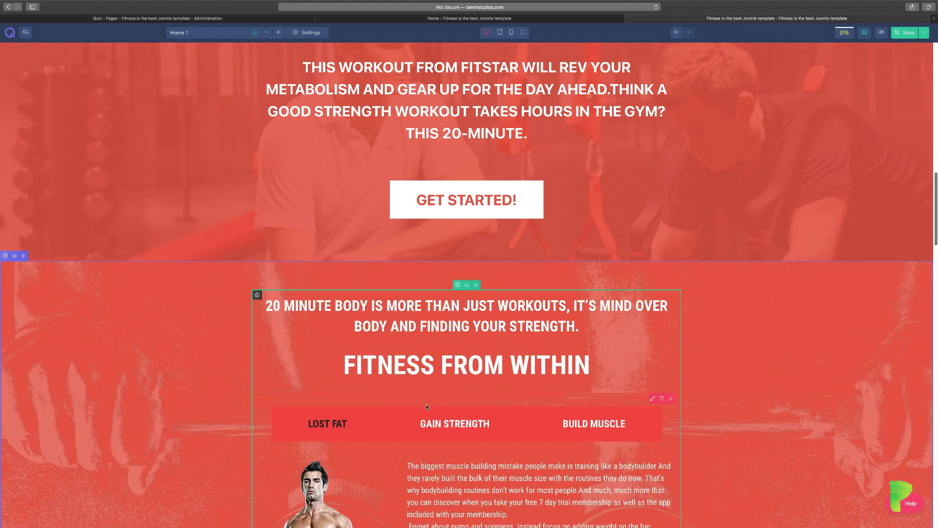
{"action": "scroll", "coordinate": [426, 406], "scroll_direction": "down", "scroll_amount": 4}
{"action": "scroll", "coordinate": [426, 405], "scroll_direction": "down", "scroll_amount": 2}
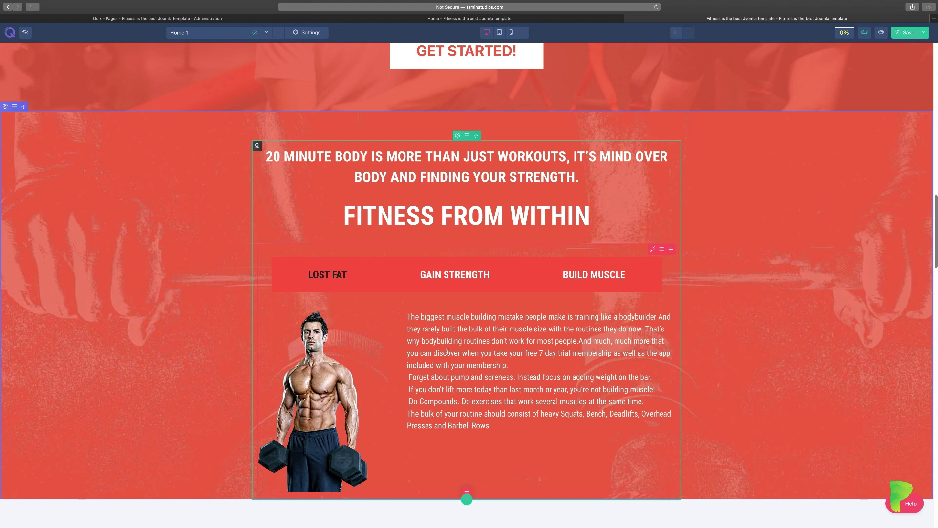
- Undo the section deletion and scroll through the Home 1 page to confirm the section is restored
{"action": "left_click", "coordinate": [676, 33]}
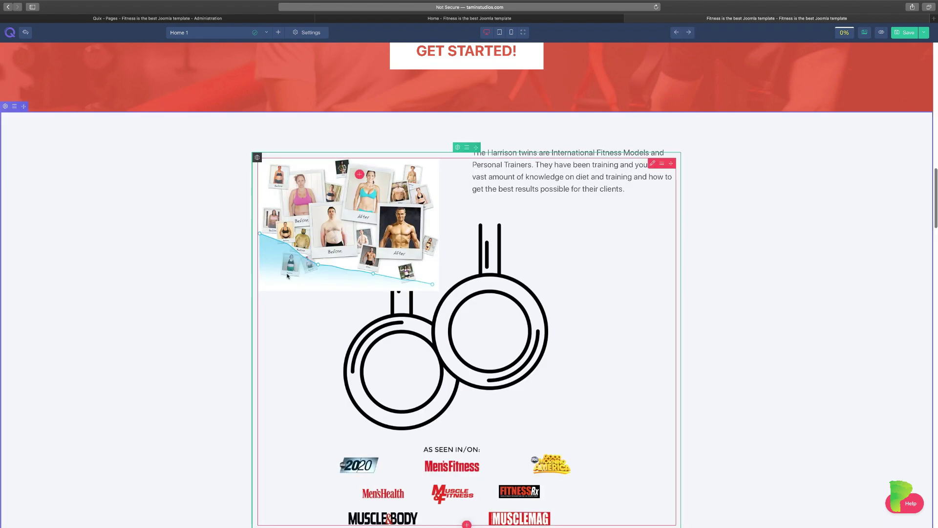
{"action": "scroll", "coordinate": [709, 331], "scroll_direction": "up", "scroll_amount": 1}
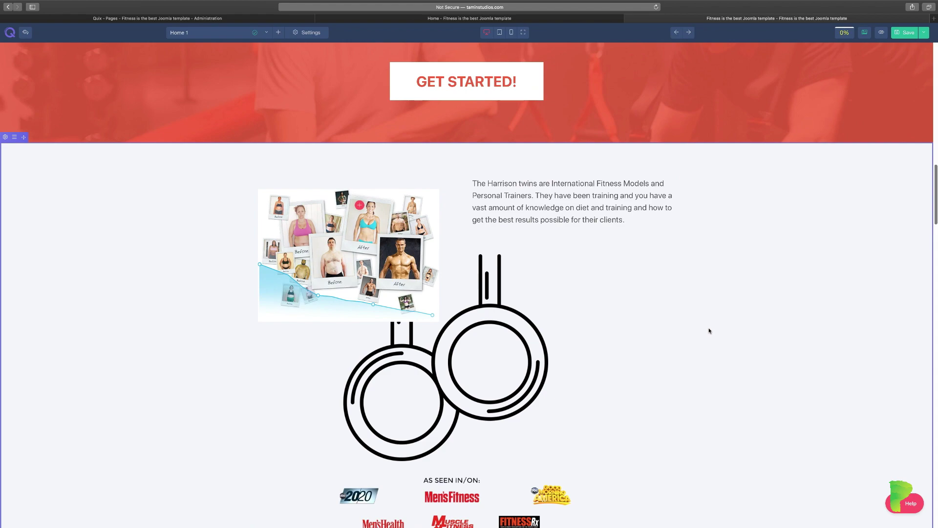
{"action": "scroll", "coordinate": [709, 331], "scroll_direction": "up", "scroll_amount": 8}
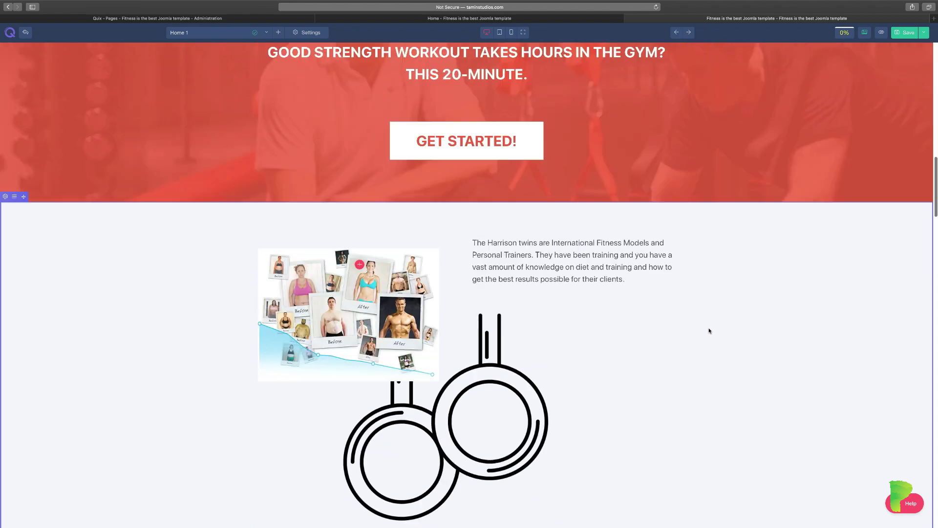
{"action": "scroll", "coordinate": [709, 331], "scroll_direction": "down", "scroll_amount": 20}
{"action": "scroll", "coordinate": [709, 331], "scroll_direction": "down", "scroll_amount": 20}
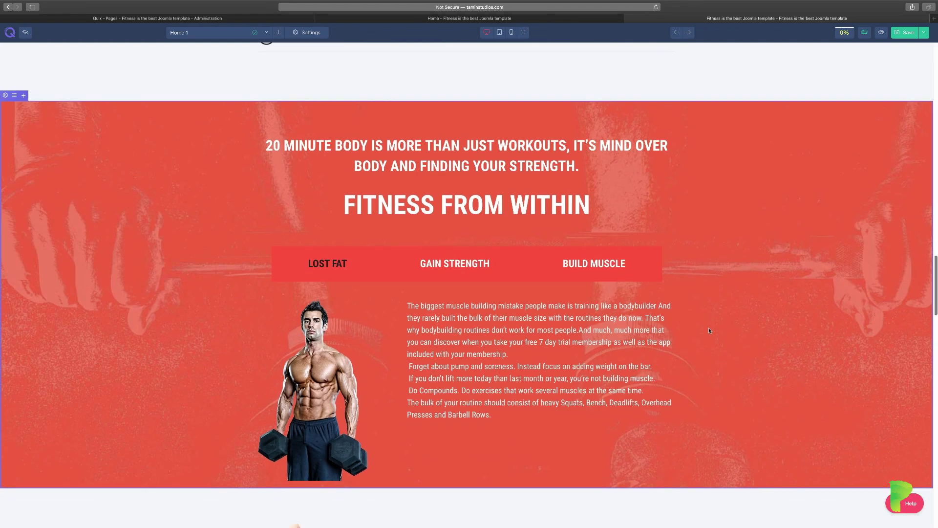
{"action": "scroll", "coordinate": [709, 330], "scroll_direction": "up", "scroll_amount": 1}
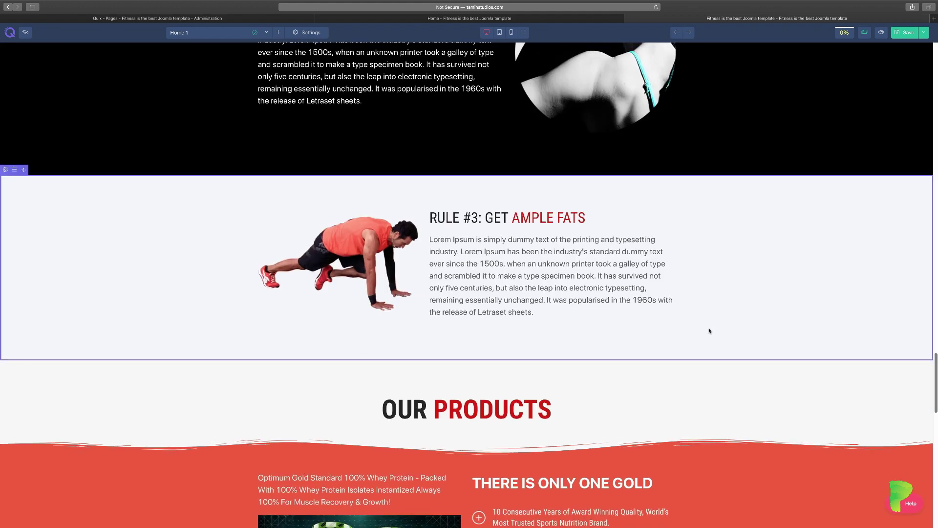
{"action": "scroll", "coordinate": [709, 331], "scroll_direction": "down", "scroll_amount": 6}
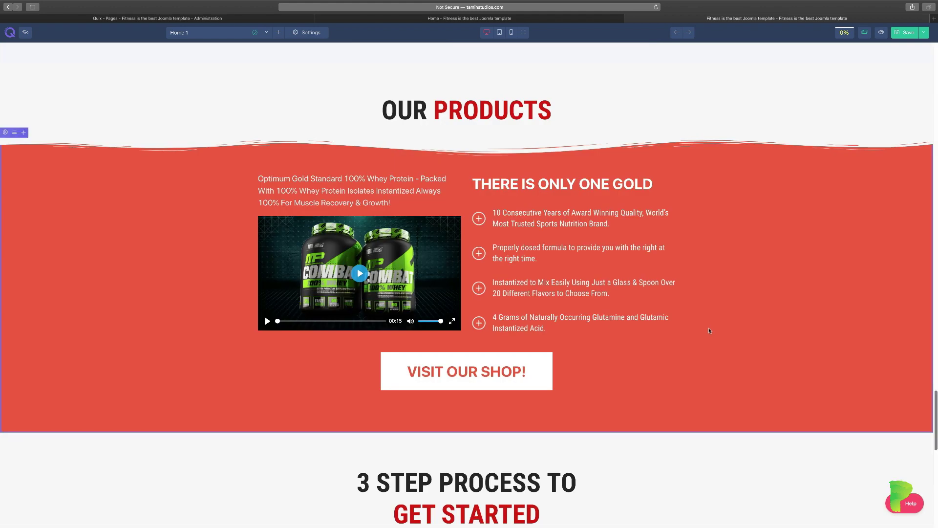
{"action": "scroll", "coordinate": [709, 331], "scroll_direction": "down", "scroll_amount": 6}
{"action": "scroll", "coordinate": [709, 331], "scroll_direction": "down", "scroll_amount": 5}
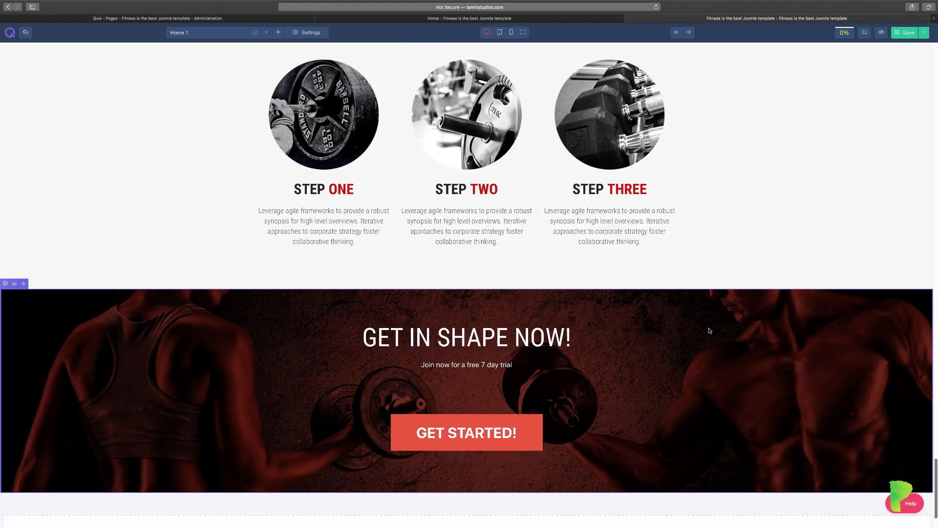
{"action": "scroll", "coordinate": [710, 331], "scroll_direction": "down", "scroll_amount": 2}
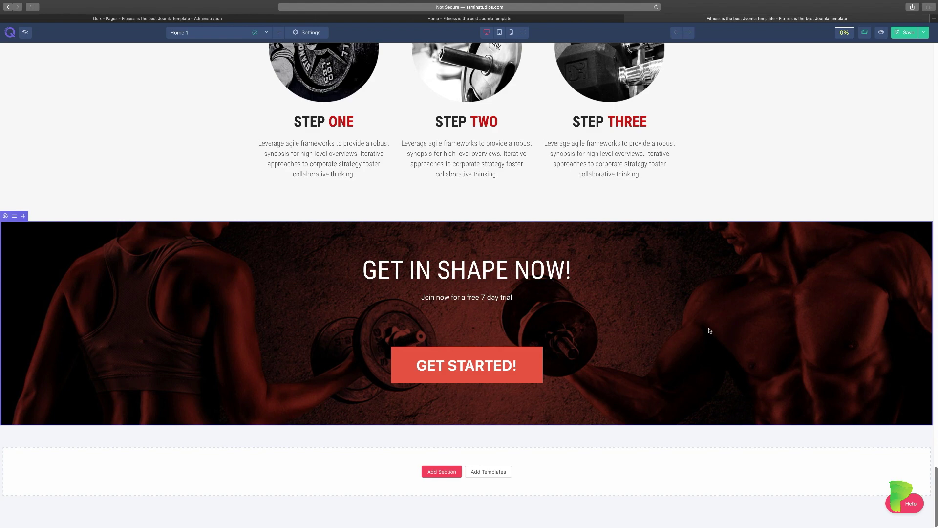
{"action": "scroll", "coordinate": [709, 330], "scroll_direction": "up", "scroll_amount": 20}
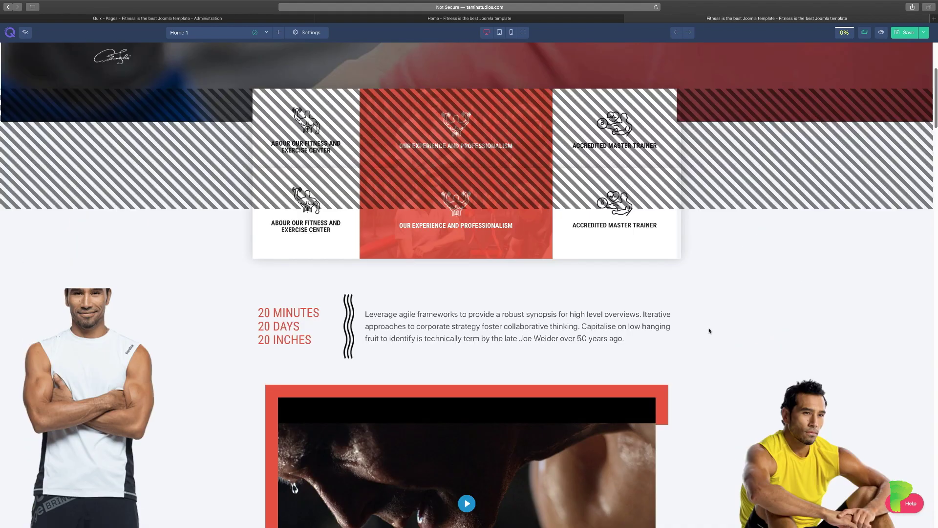